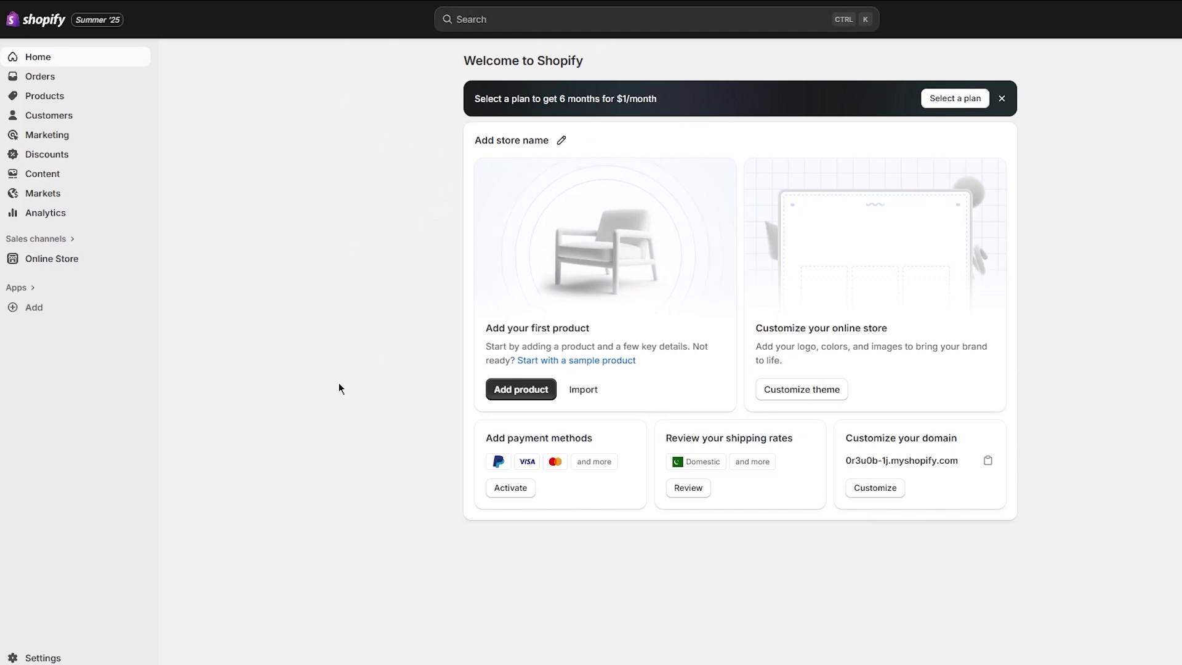
- Go to the Payments settings and review it: automatic capture at checkout, no provider chosen yet
{"action": "left_click", "coordinate": [54, 655]}
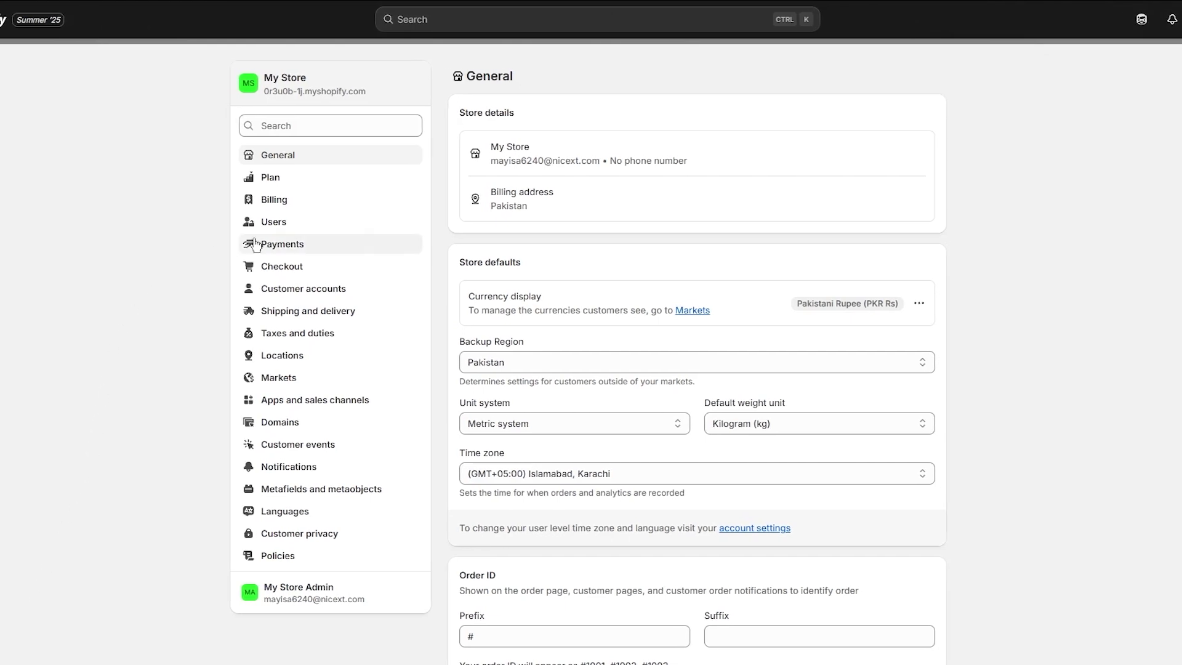
{"action": "left_click", "coordinate": [296, 246]}
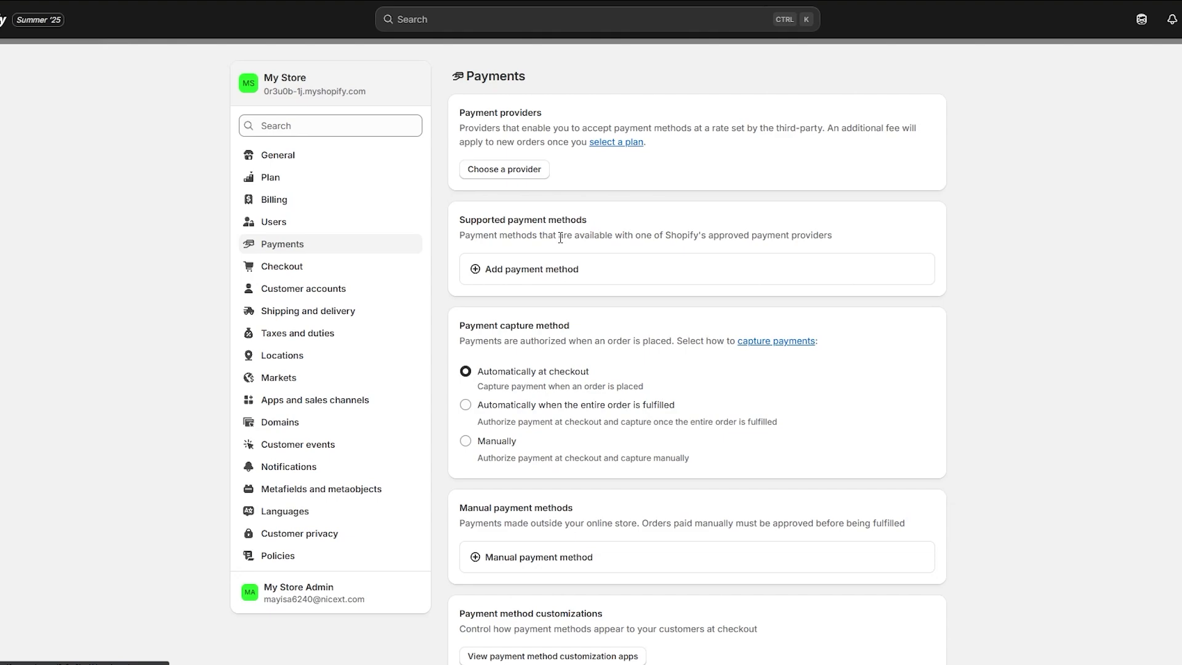
{"action": "scroll", "coordinate": [529, 289], "scroll_direction": "down", "scroll_amount": 5}
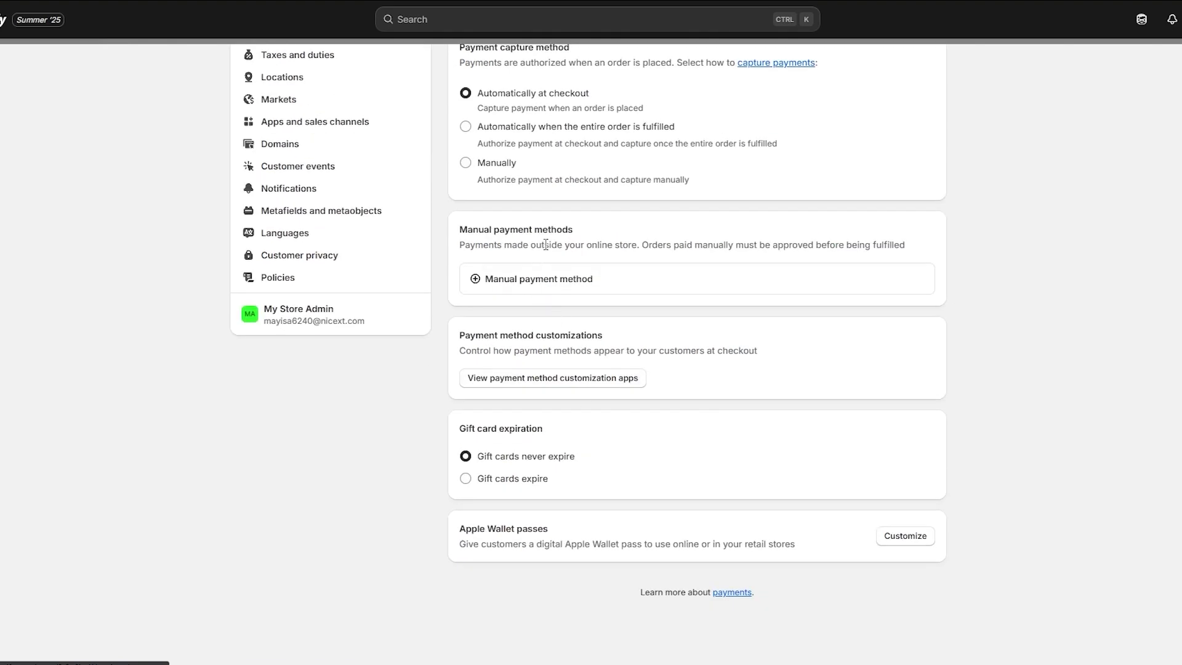
{"action": "scroll", "coordinate": [617, 354], "scroll_direction": "up", "scroll_amount": 5}
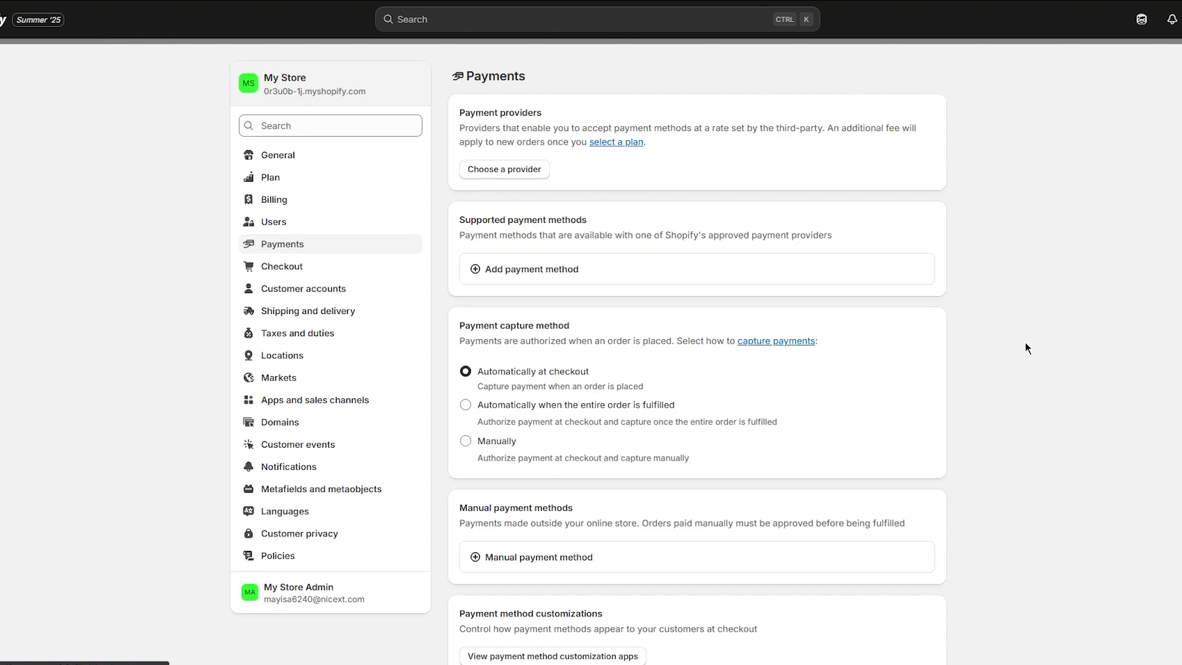
{"action": "scroll", "coordinate": [308, 380], "scroll_direction": "down", "scroll_amount": 2}
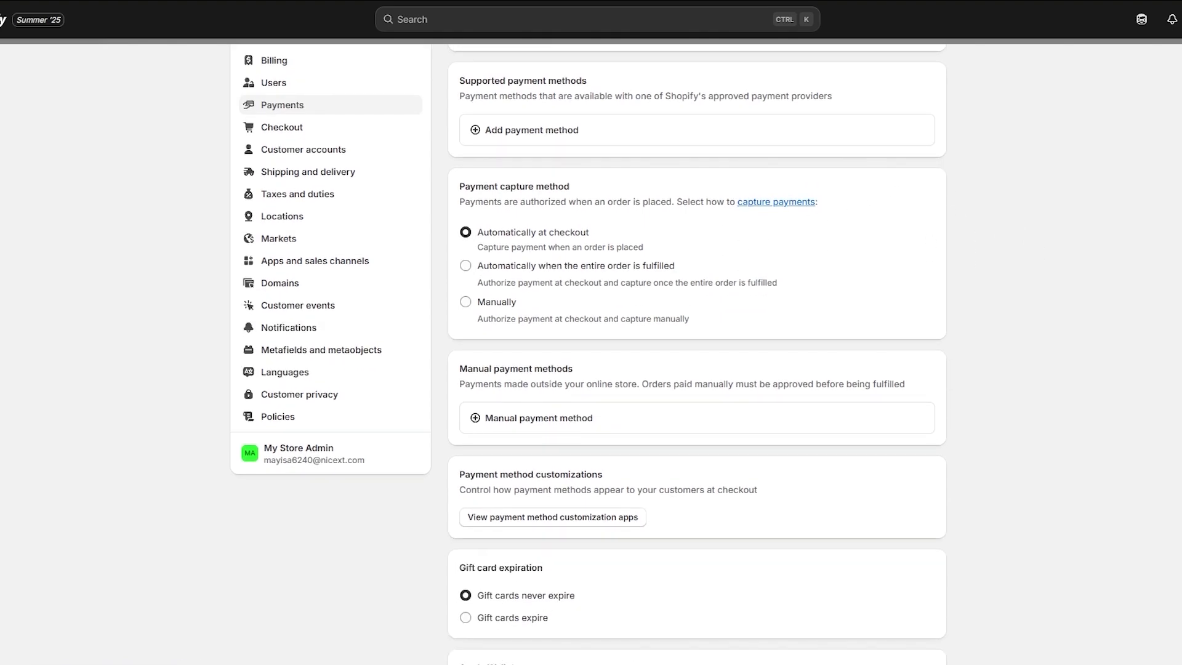
{"action": "scroll", "coordinate": [484, 366], "scroll_direction": "up", "scroll_amount": 2}
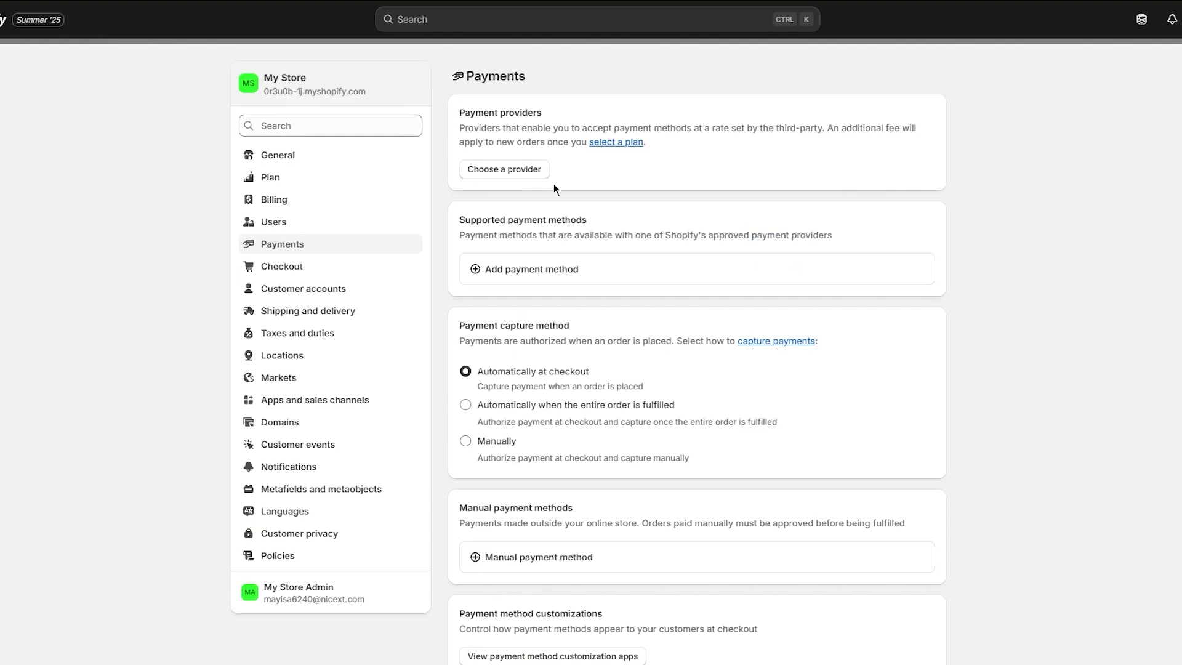
- Browse third-party providers, check Bogus Gateway, then install the Adyen Payments - Credit Cards app
{"action": "left_click", "coordinate": [505, 169]}
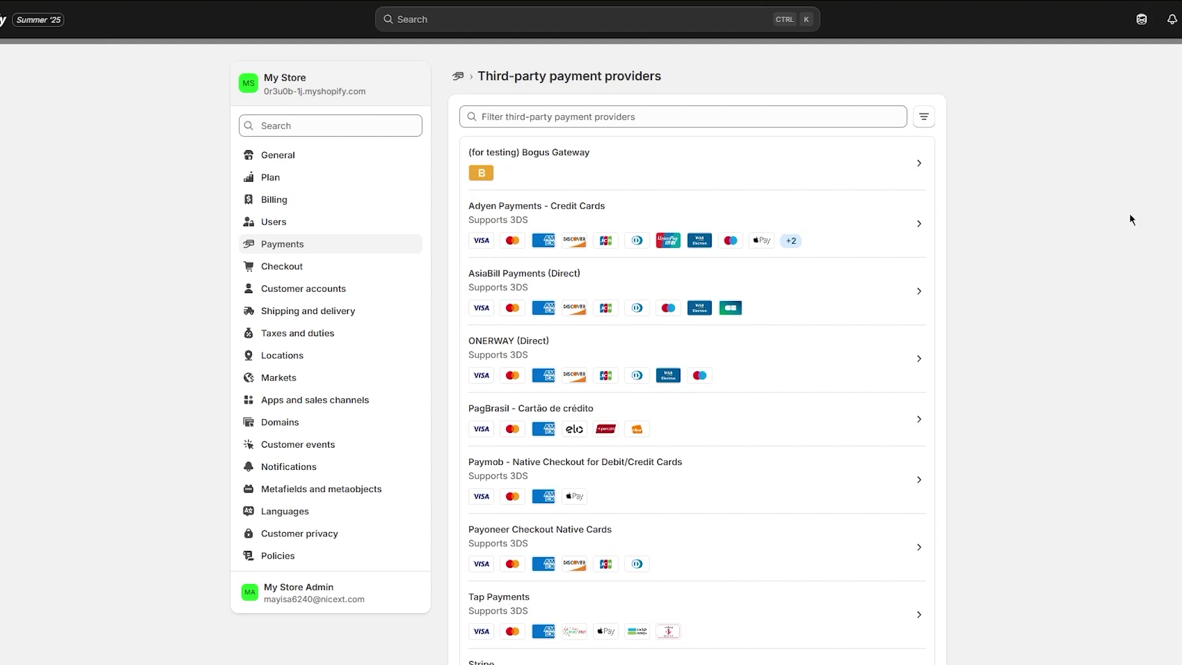
{"action": "left_click", "coordinate": [911, 153]}
{"action": "scroll", "coordinate": [745, 255], "scroll_direction": "down", "scroll_amount": 1}
{"action": "scroll", "coordinate": [745, 254], "scroll_direction": "down", "scroll_amount": 3}
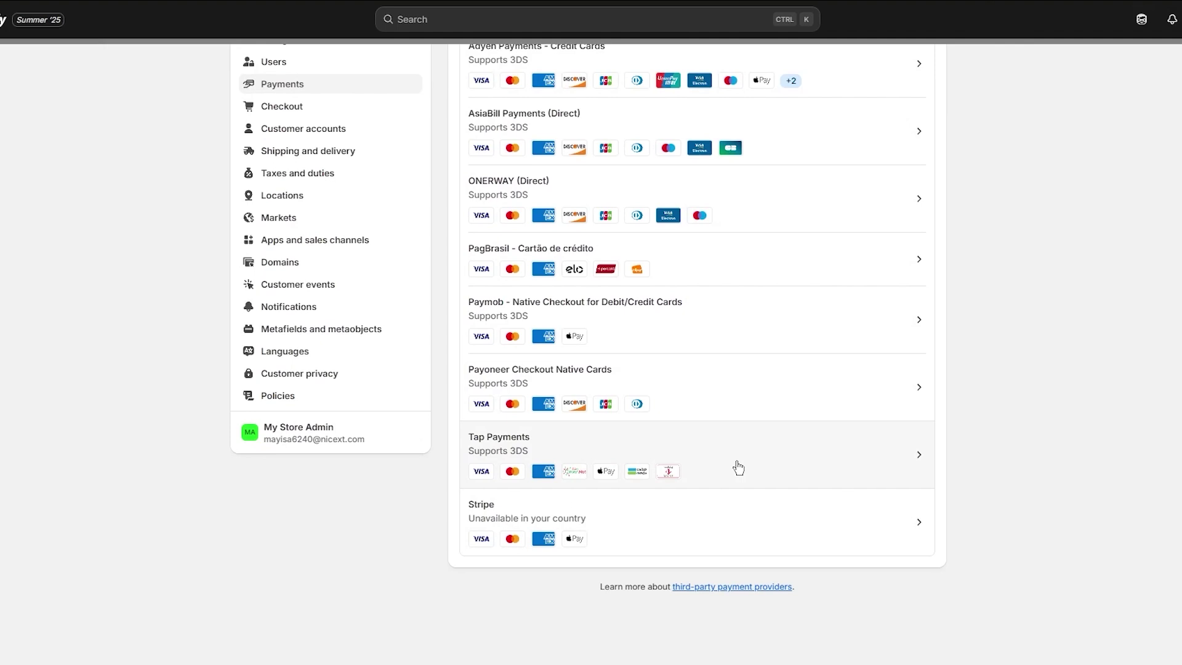
{"action": "scroll", "coordinate": [737, 466], "scroll_direction": "up", "scroll_amount": 3}
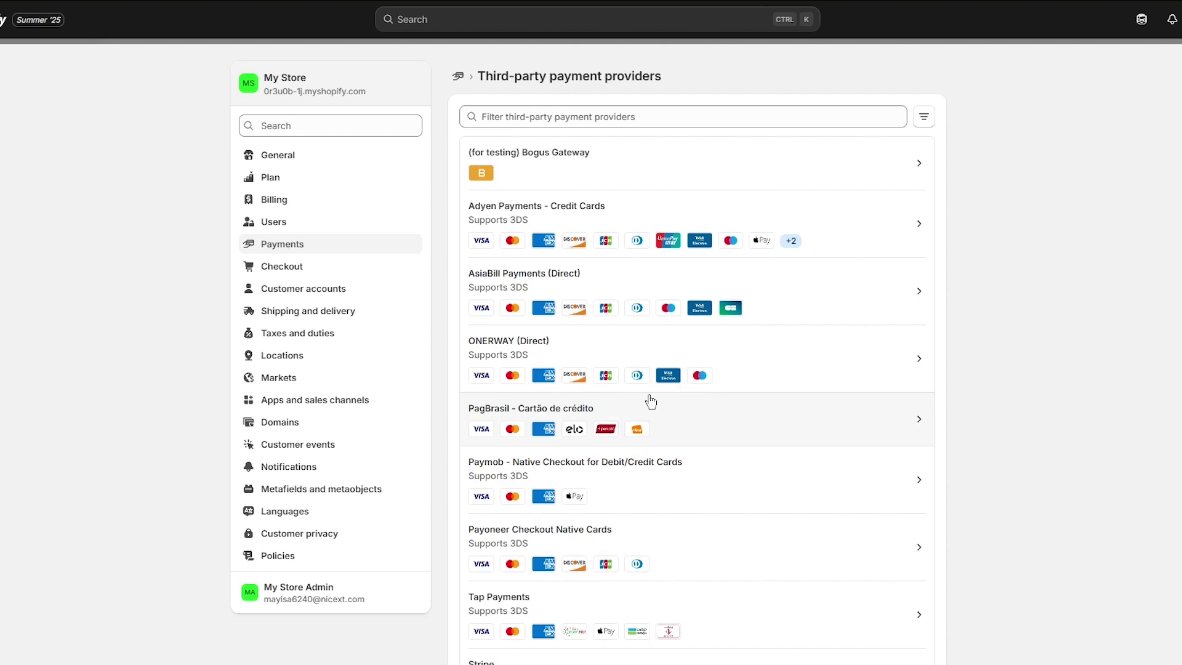
{"action": "left_click", "coordinate": [556, 219]}
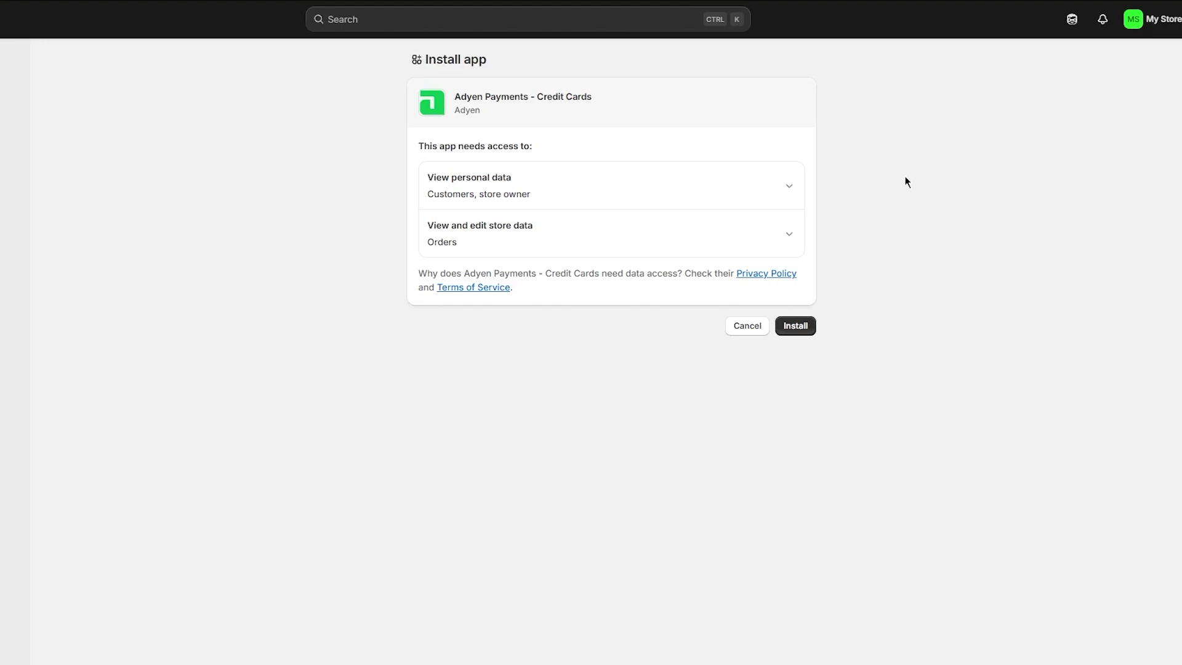
{"action": "left_click", "coordinate": [799, 322]}
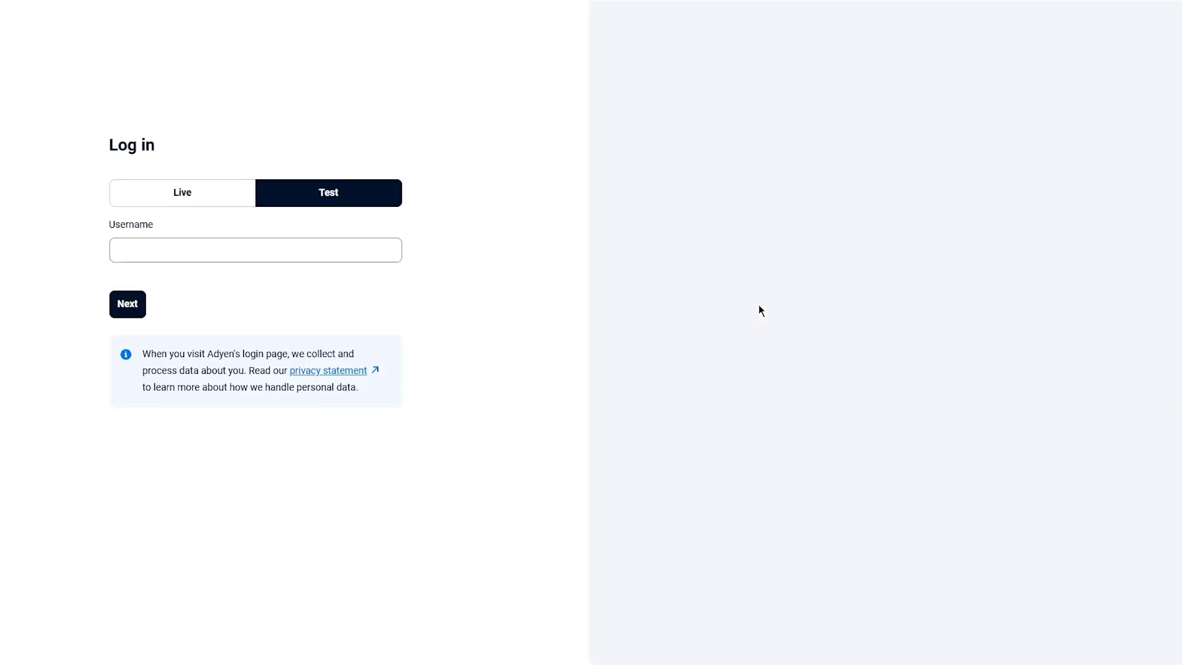
- Enter a username on the Adyen test login, continue, then switch user to abandon sign-in
{"action": "left_click", "coordinate": [275, 266]}
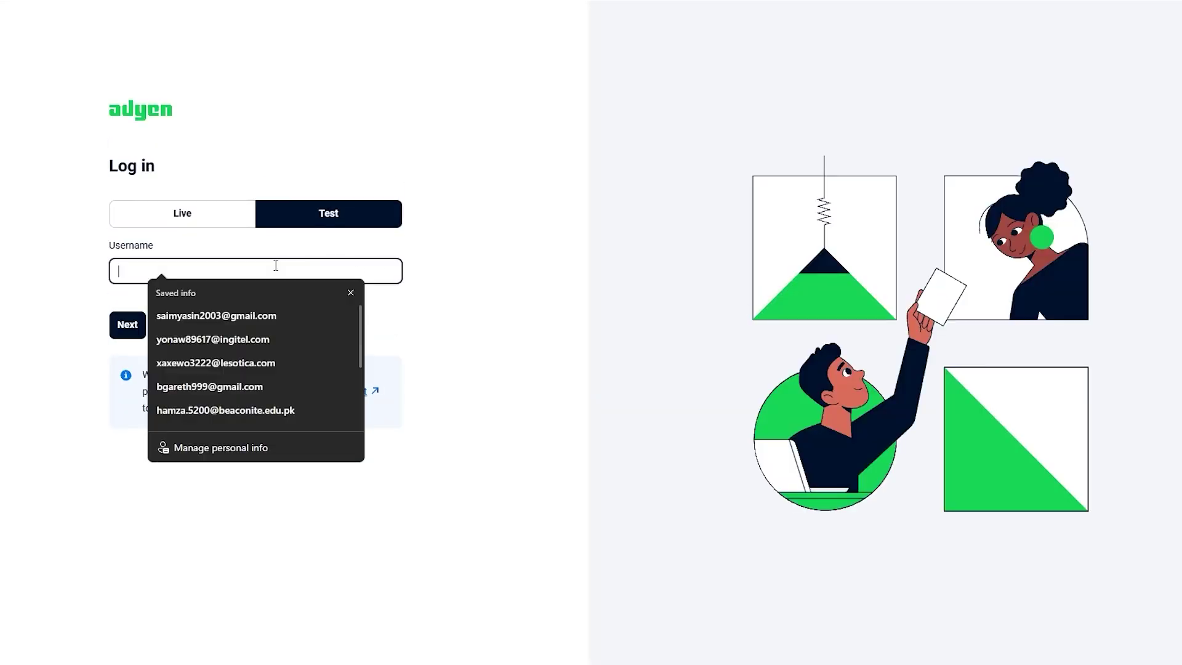
{"action": "type", "text": "hjih978"}
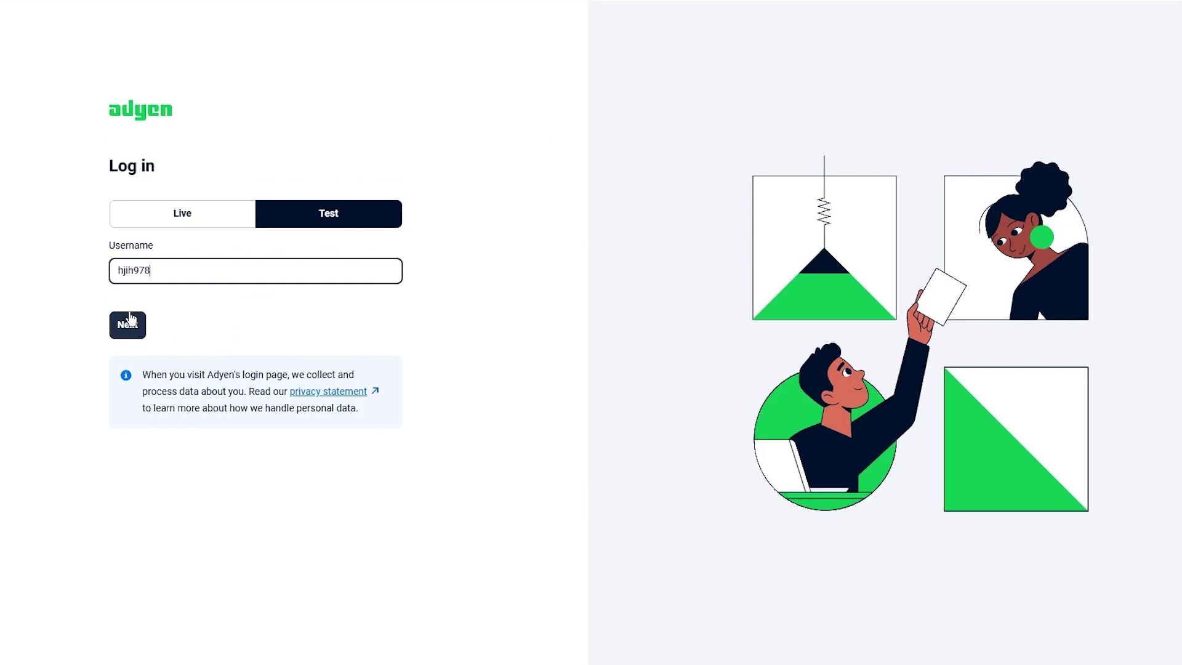
{"action": "left_click", "coordinate": [131, 318]}
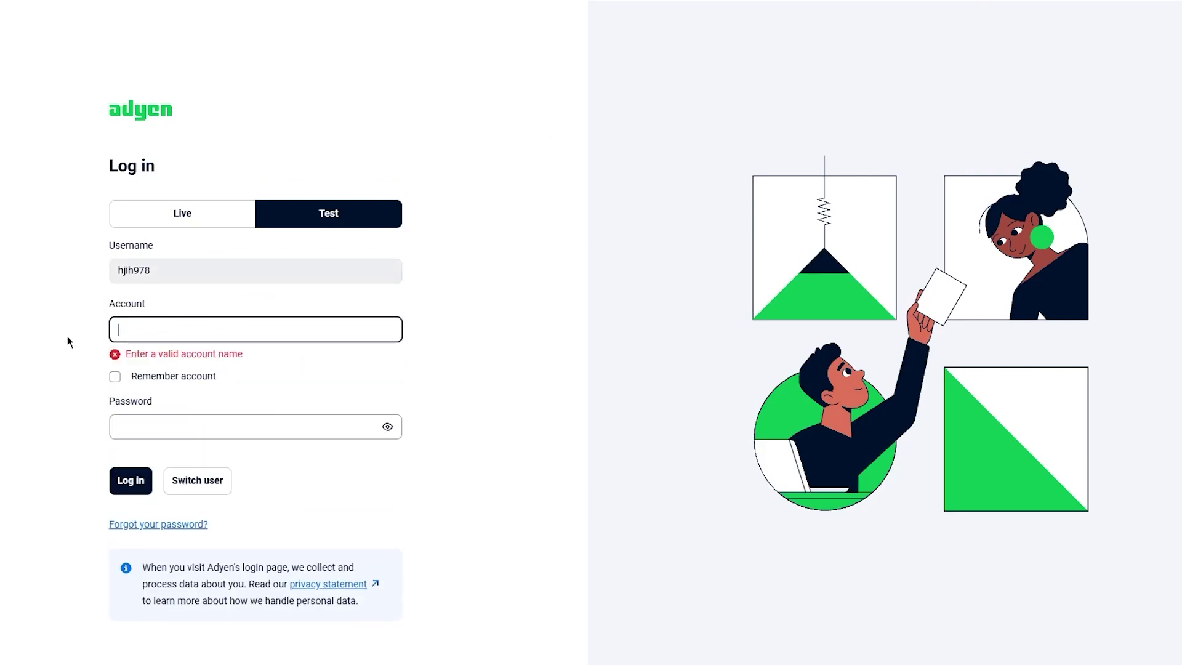
{"action": "left_click", "coordinate": [210, 483]}
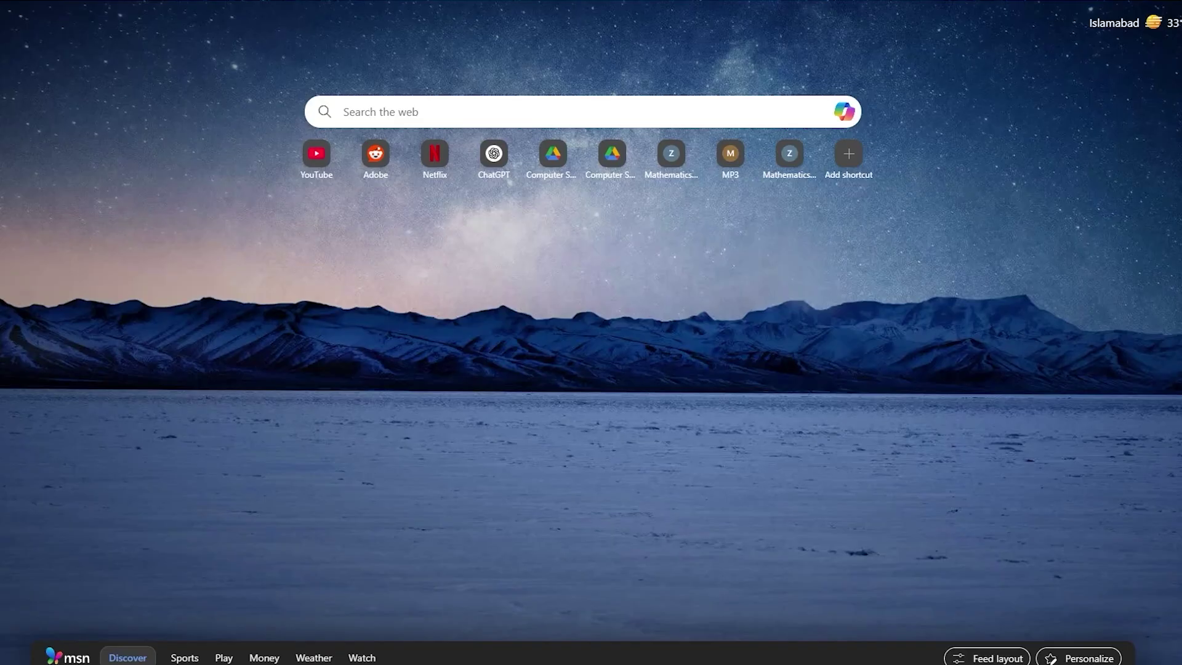
- Search 'adyen' in the new tab, then return to the Shopify Adyen provider page
{"action": "type", "text": "ady"}
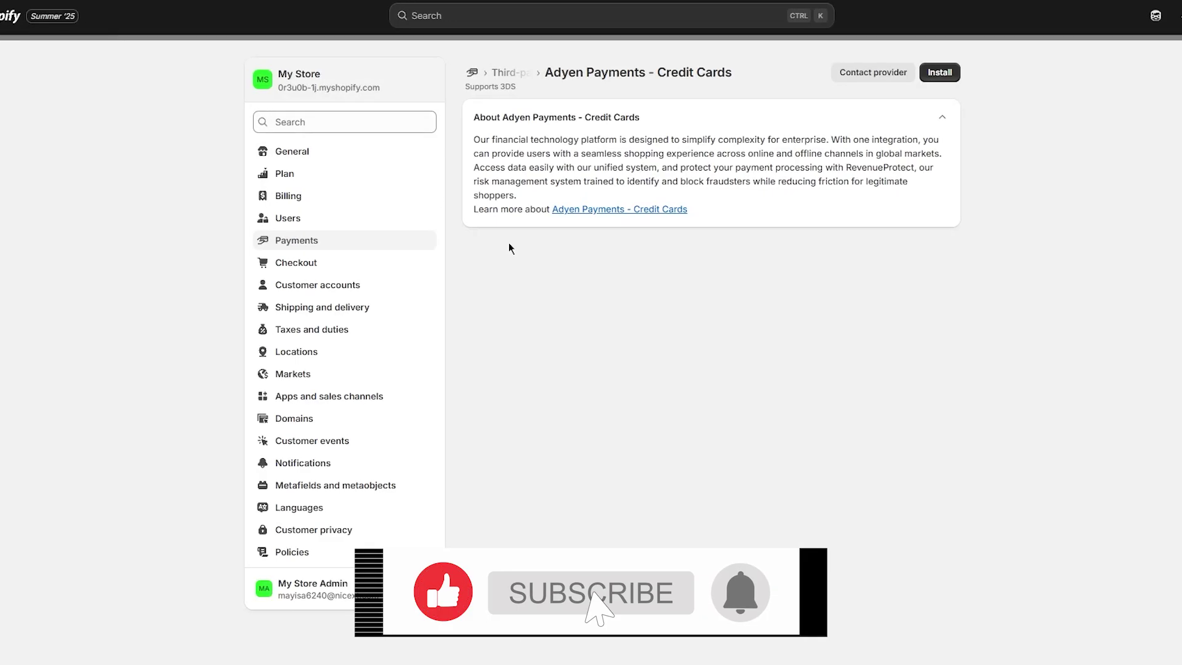
- View the Payoneer Checkout Native Cards provider, then return to the main Payments settings
{"action": "left_click", "coordinate": [508, 74]}
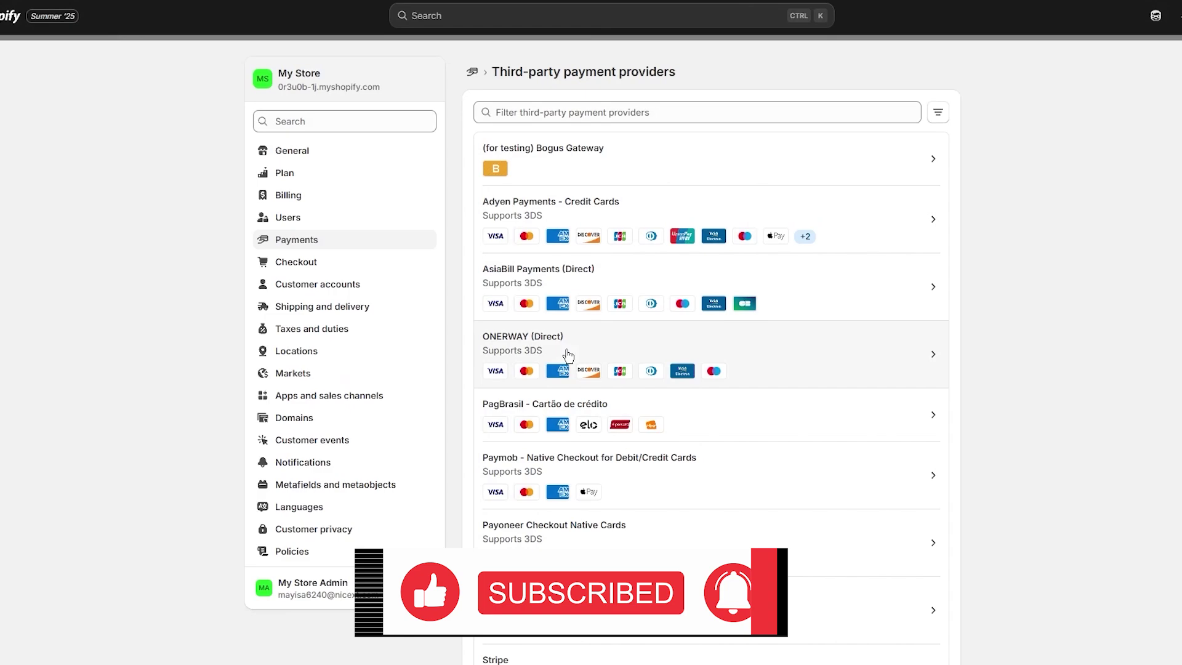
{"action": "scroll", "coordinate": [665, 370], "scroll_direction": "down", "scroll_amount": 2}
{"action": "left_click", "coordinate": [656, 403]}
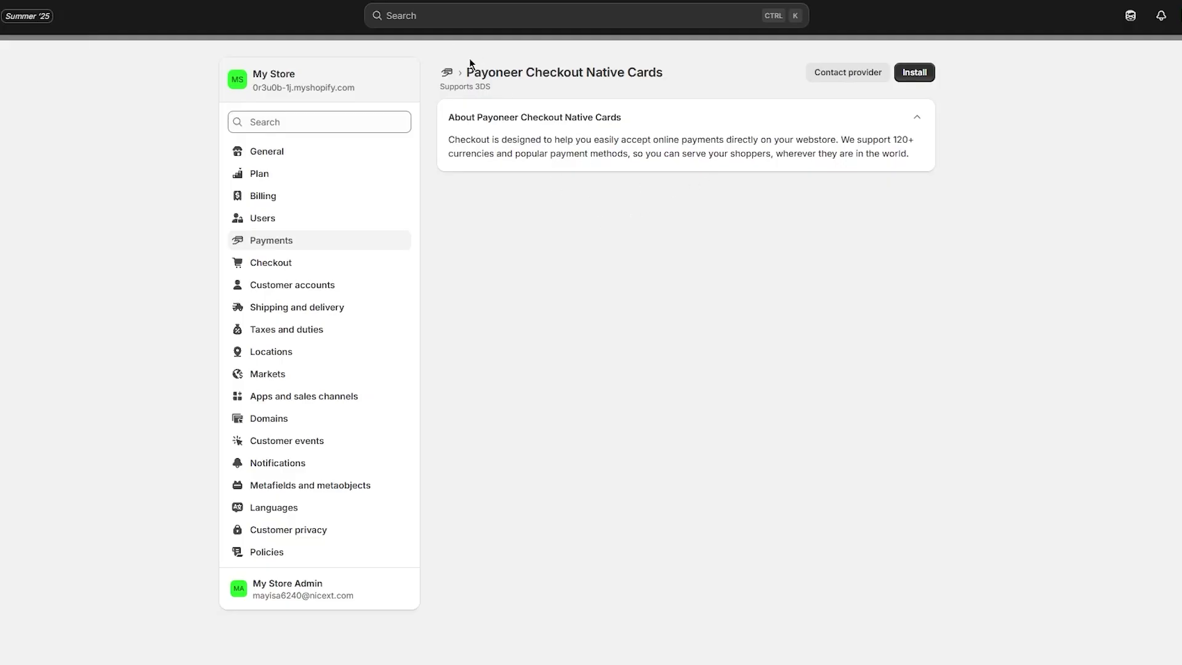
{"action": "left_click", "coordinate": [446, 75]}
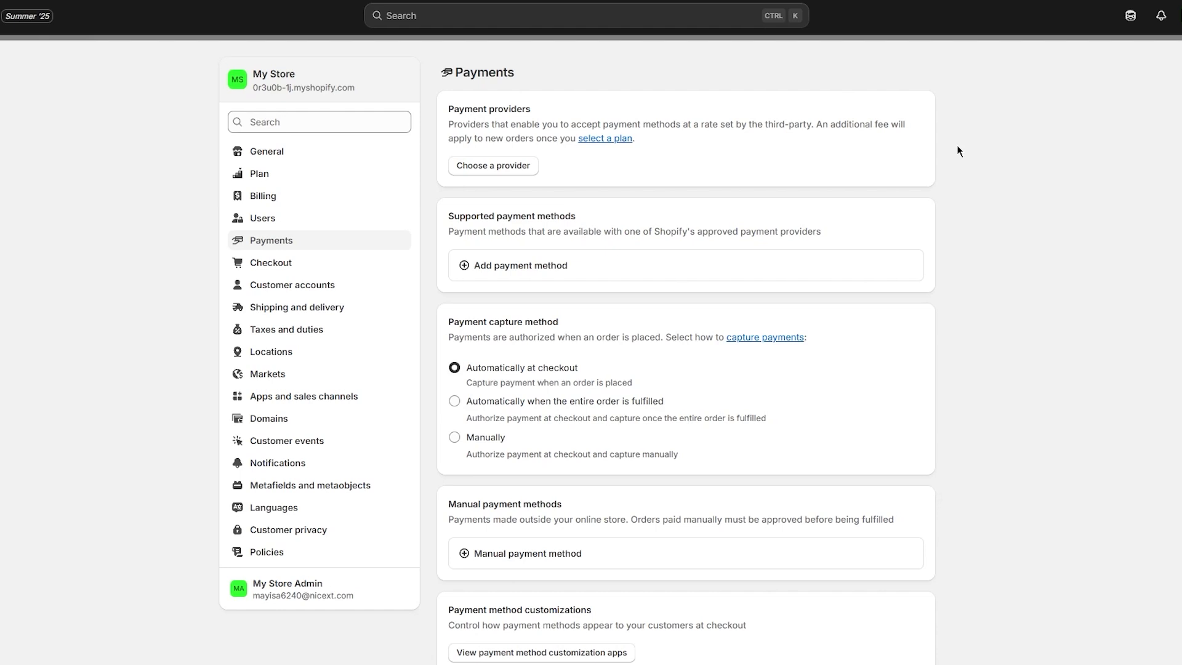
{"action": "left_click", "coordinate": [526, 265]}
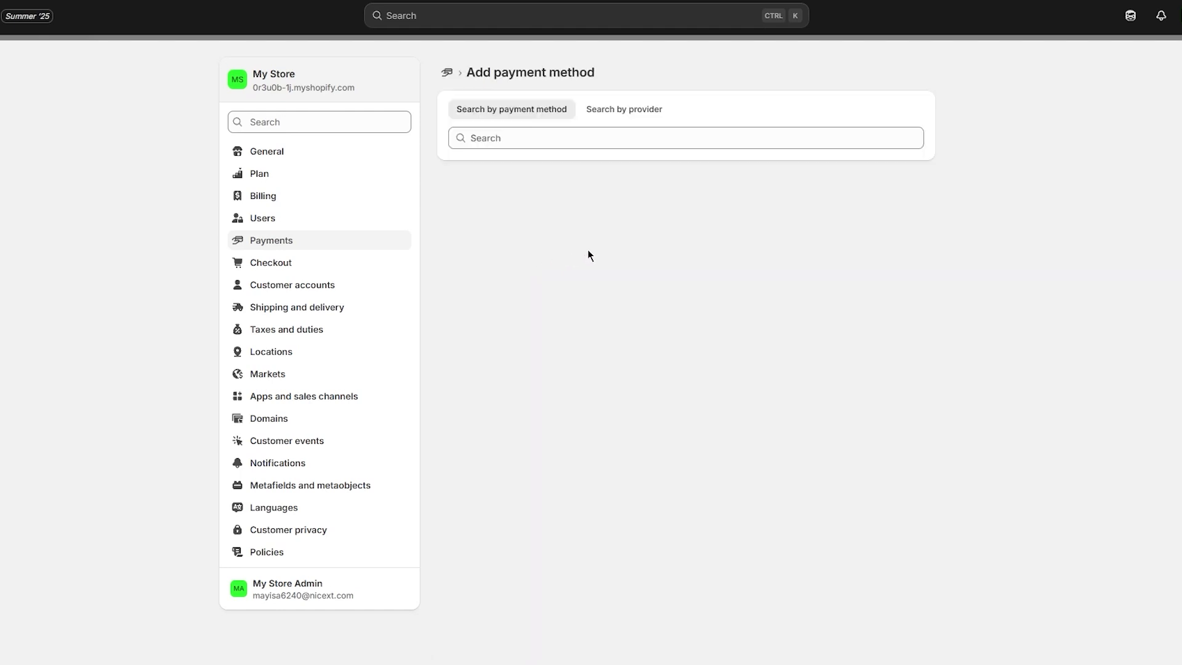
{"action": "left_click", "coordinate": [625, 111]}
{"action": "left_click", "coordinate": [520, 111]}
{"action": "left_click", "coordinate": [498, 135]}
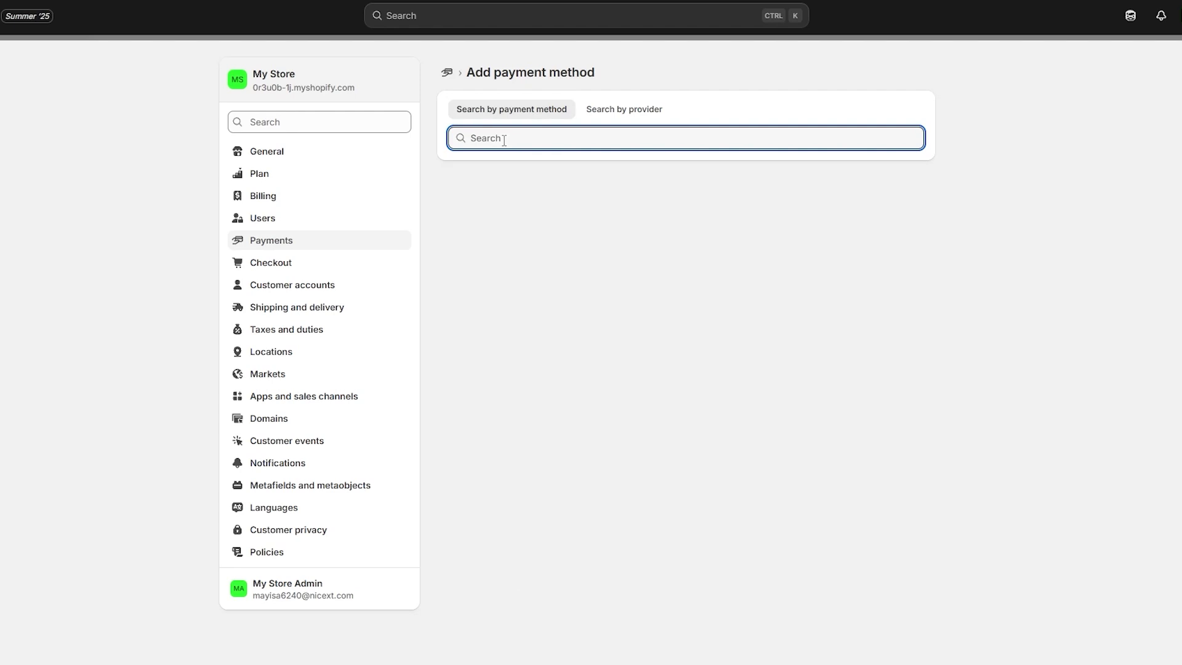
{"action": "type", "text": "p"}
{"action": "scroll", "coordinate": [555, 203], "scroll_direction": "up", "scroll_amount": 2}
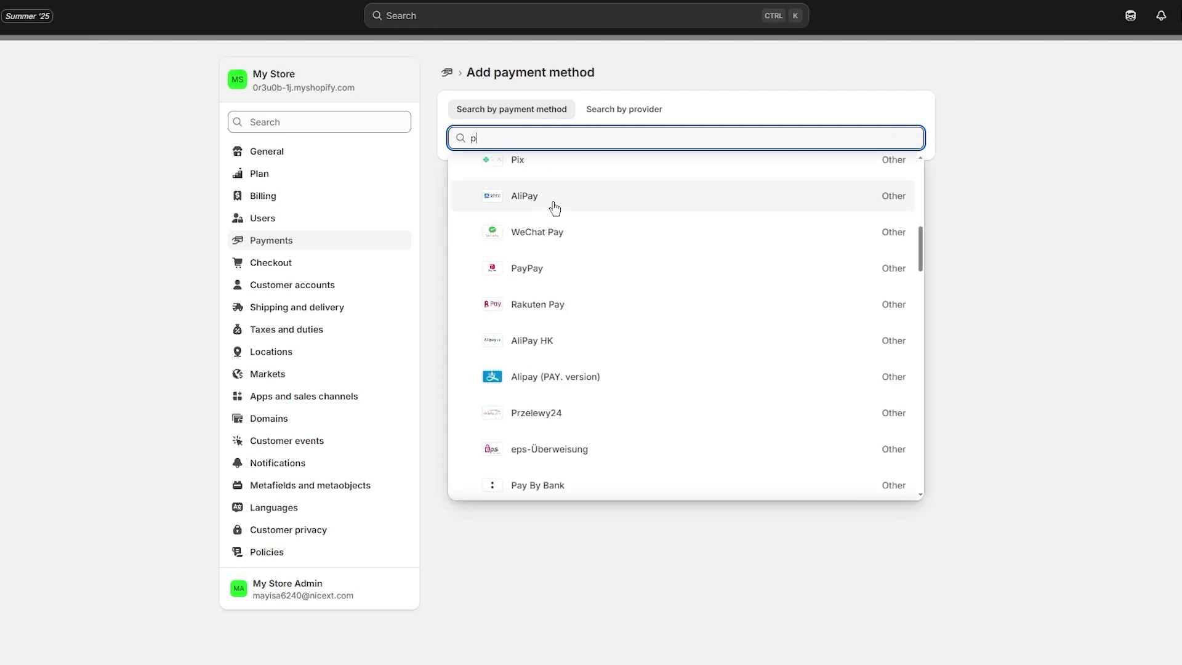
{"action": "left_click", "coordinate": [552, 199]}
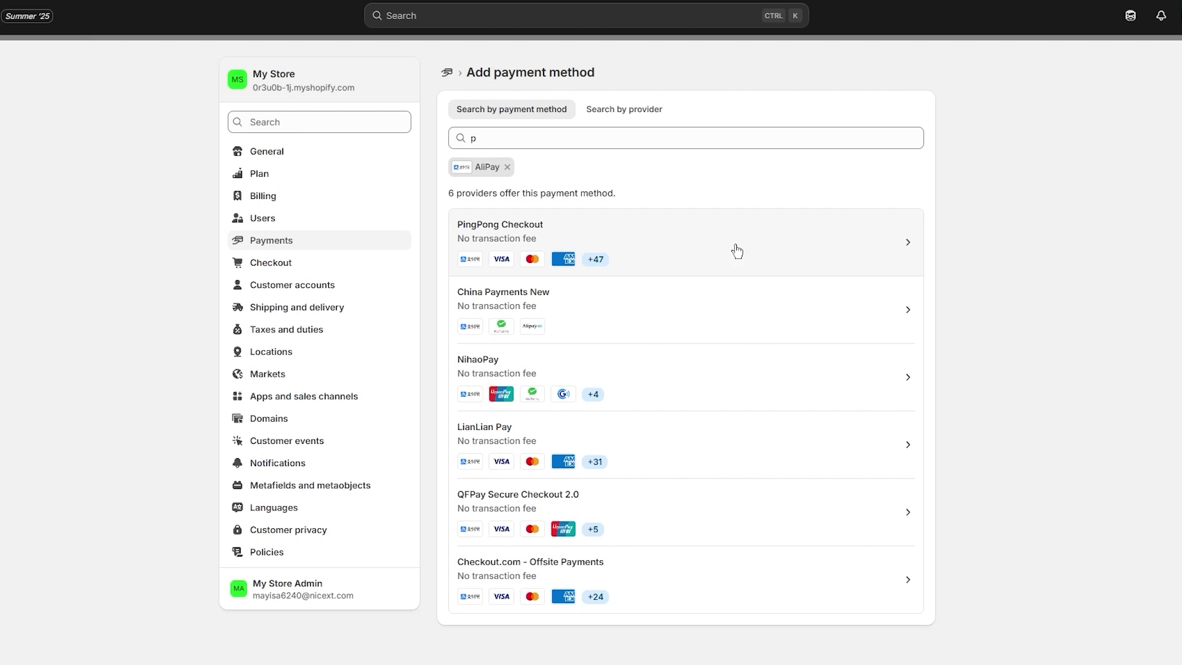
{"action": "left_click", "coordinate": [447, 73]}
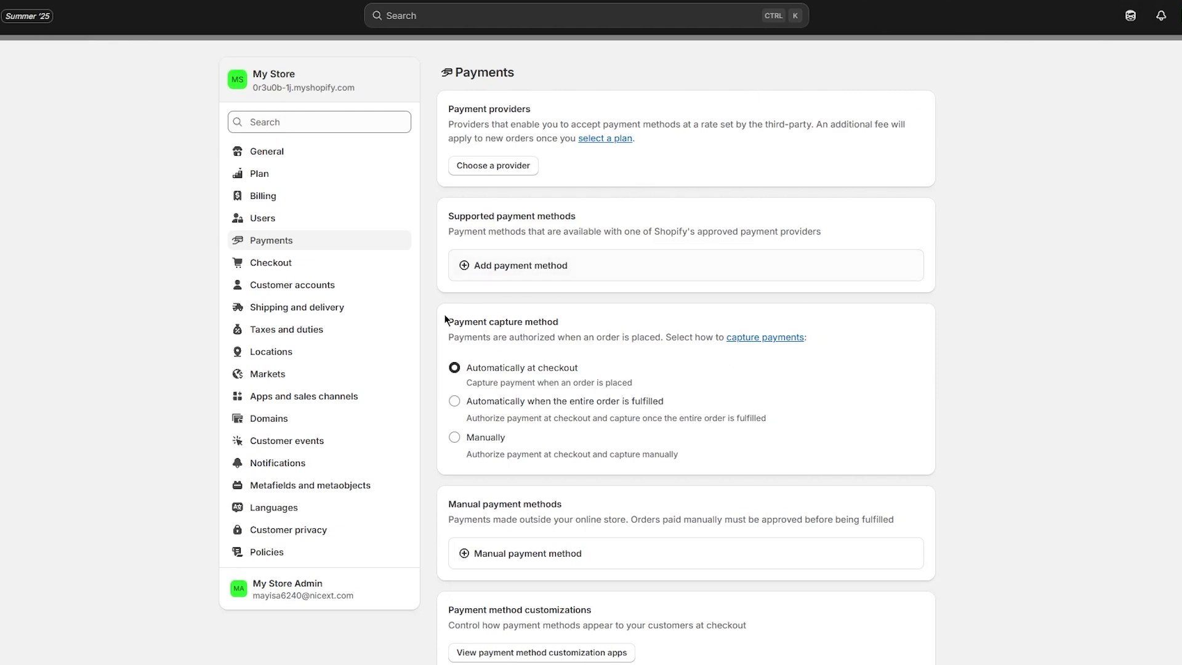
{"action": "left_click", "coordinate": [309, 155]}
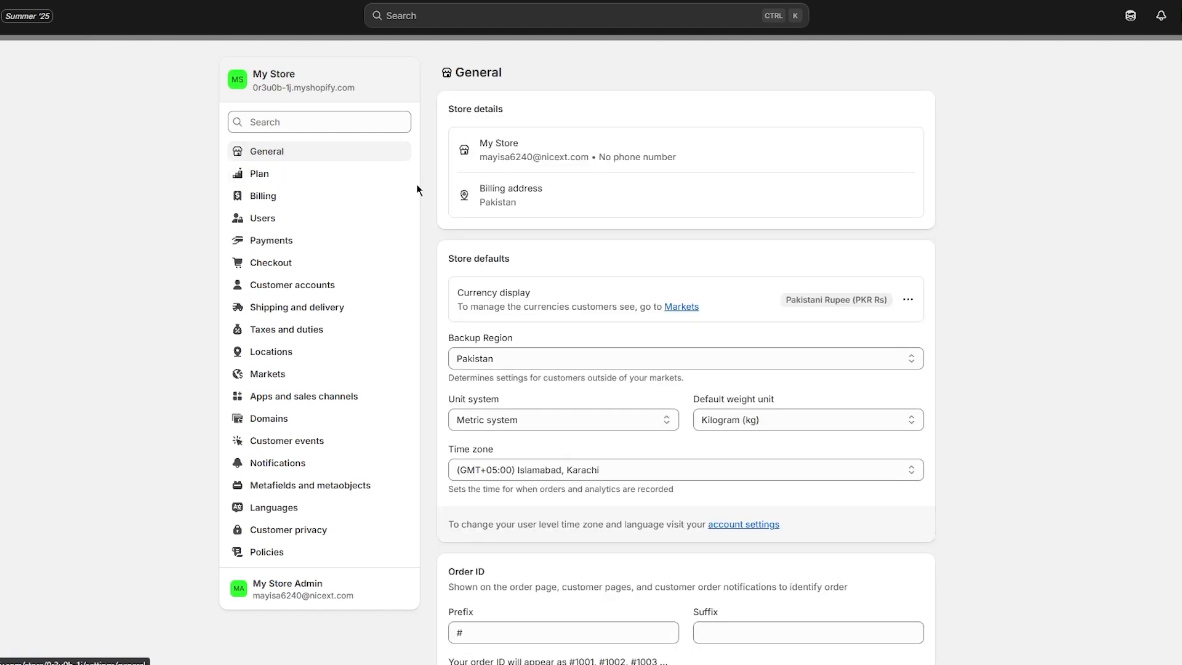
{"action": "scroll", "coordinate": [719, 294], "scroll_direction": "down", "scroll_amount": 1}
{"action": "left_click", "coordinate": [624, 295]}
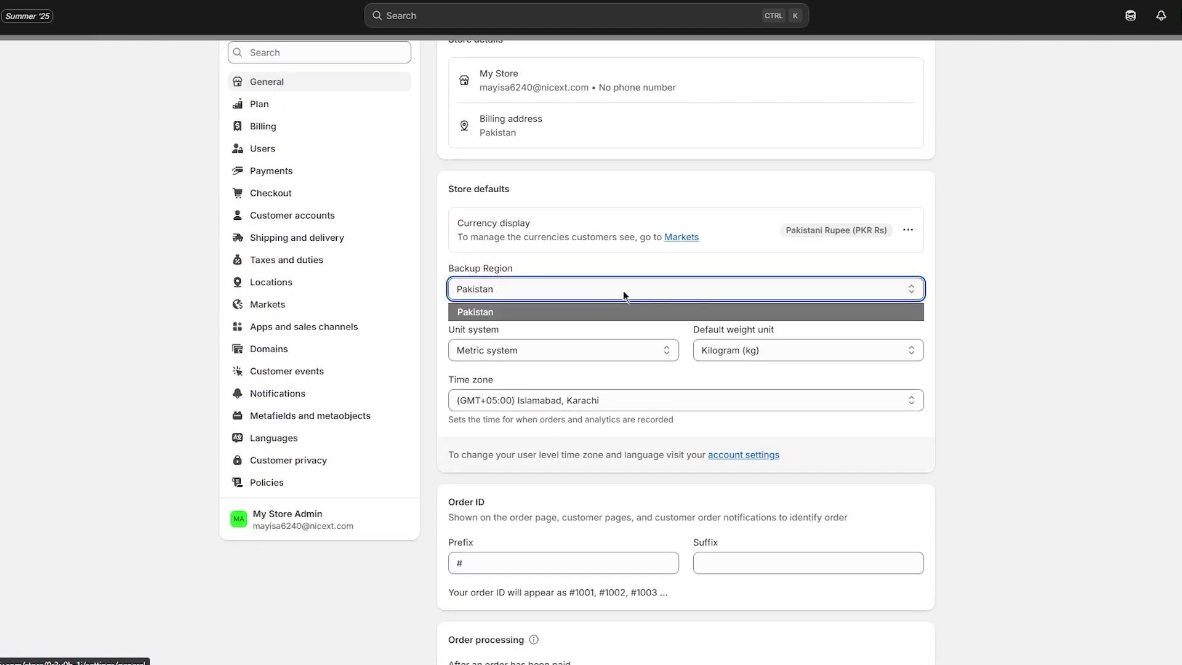
{"action": "left_click", "coordinate": [623, 291]}
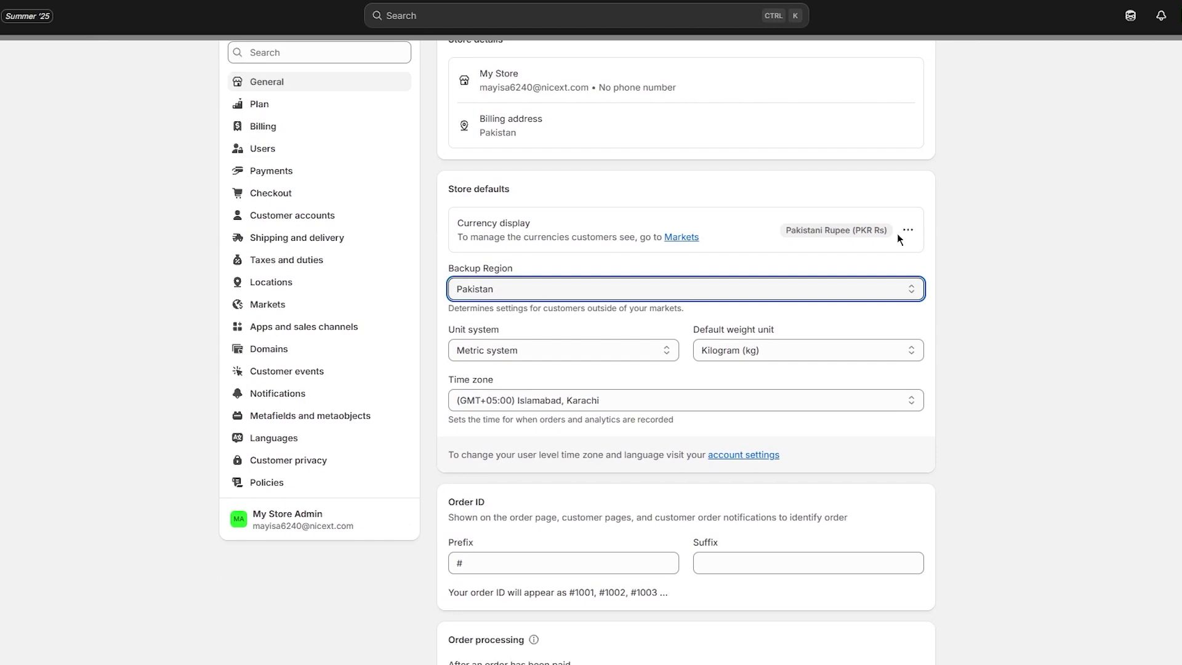
{"action": "scroll", "coordinate": [759, 244], "scroll_direction": "up", "scroll_amount": 1}
{"action": "scroll", "coordinate": [759, 245], "scroll_direction": "down", "scroll_amount": 3}
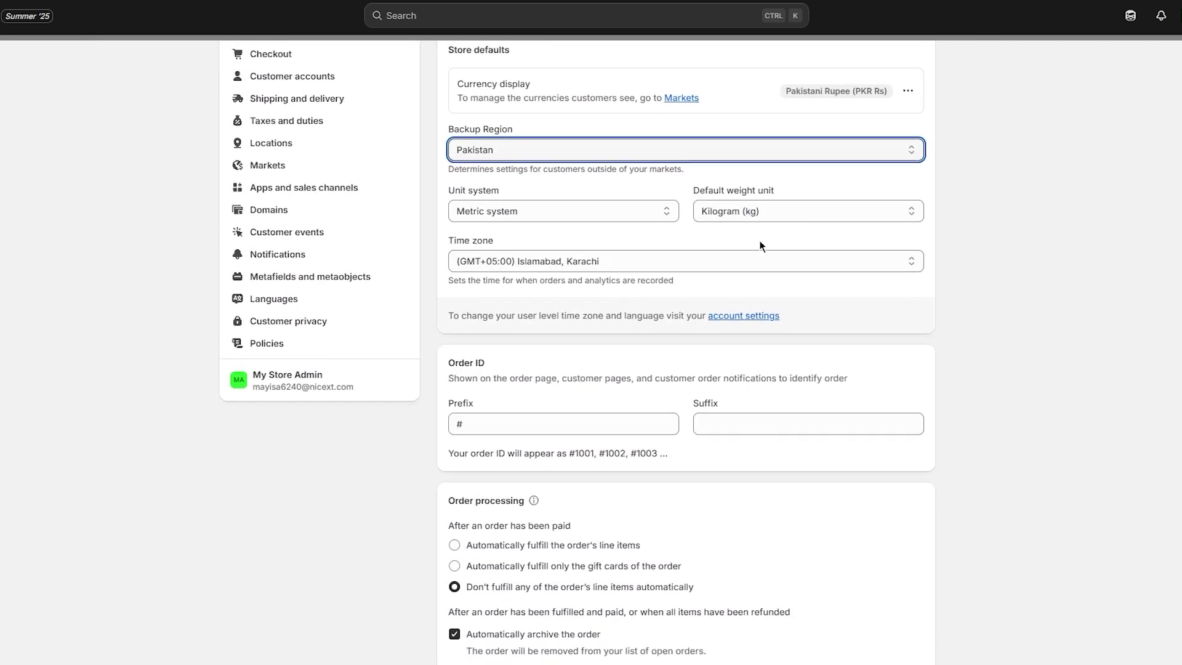
{"action": "scroll", "coordinate": [760, 244], "scroll_direction": "down", "scroll_amount": 9}
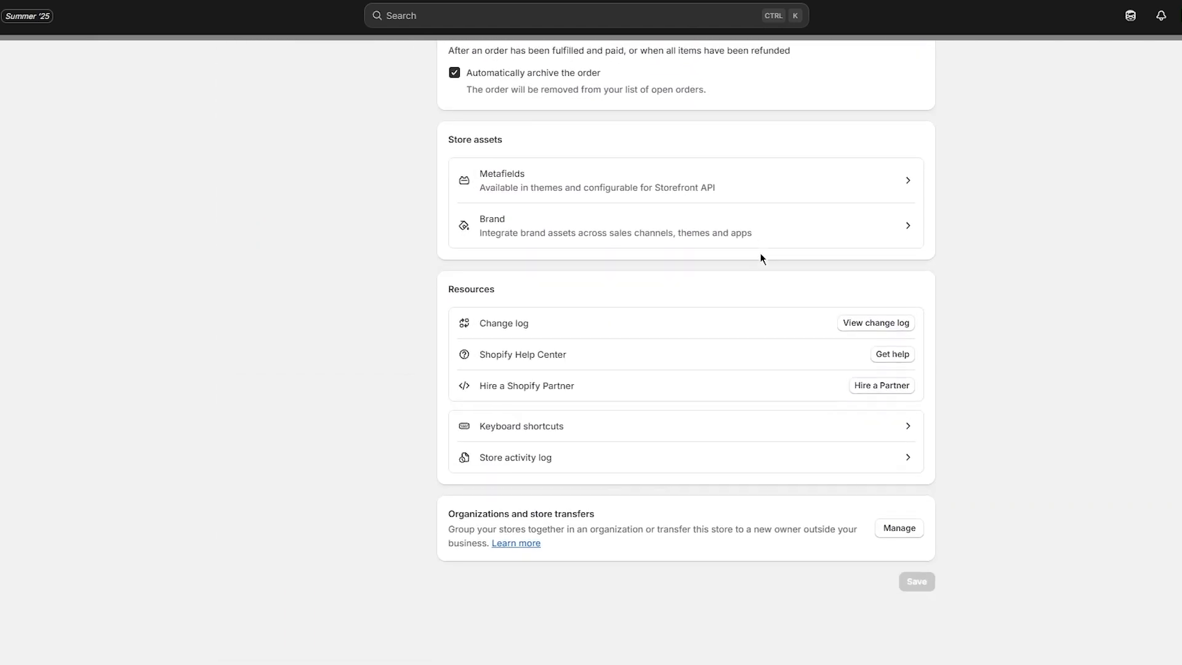
{"action": "scroll", "coordinate": [769, 257], "scroll_direction": "up", "scroll_amount": 12}
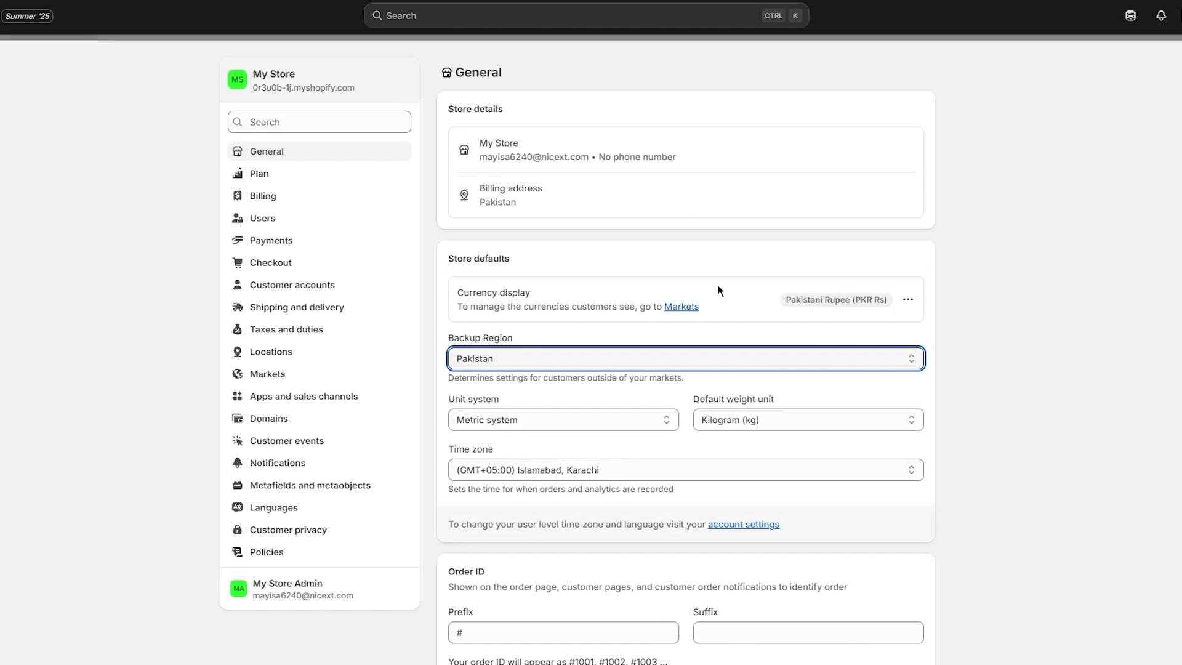
- Check the International market's full 28-country list, including the United States, and save it
{"action": "left_click", "coordinate": [682, 306]}
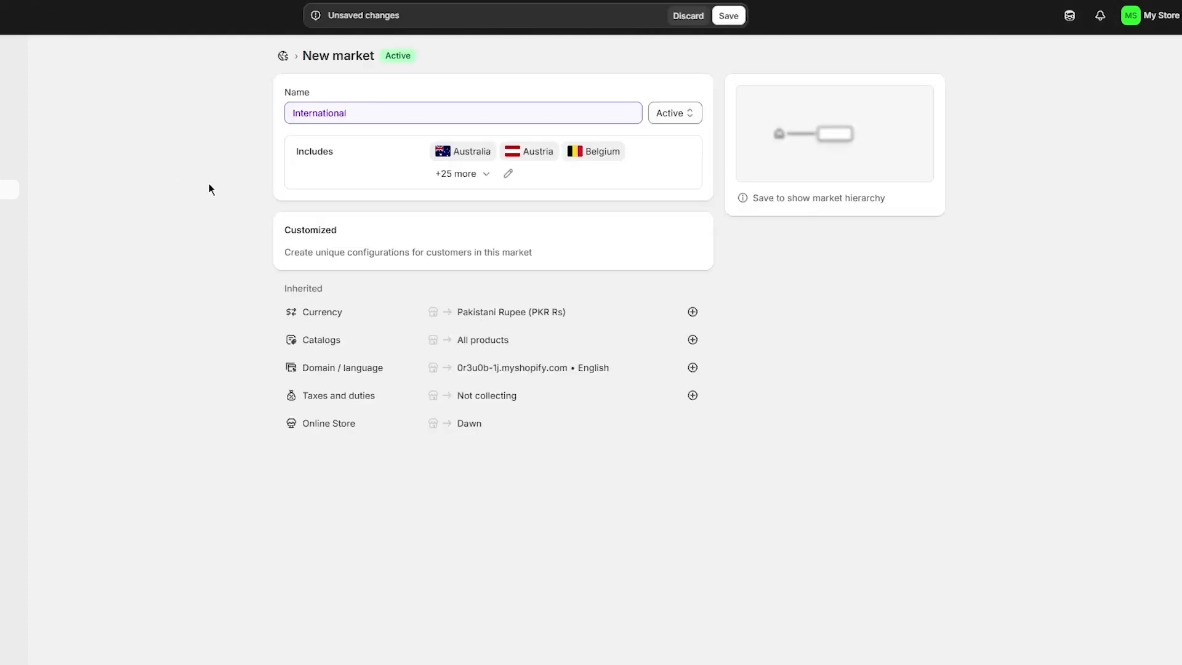
{"action": "left_click", "coordinate": [484, 174]}
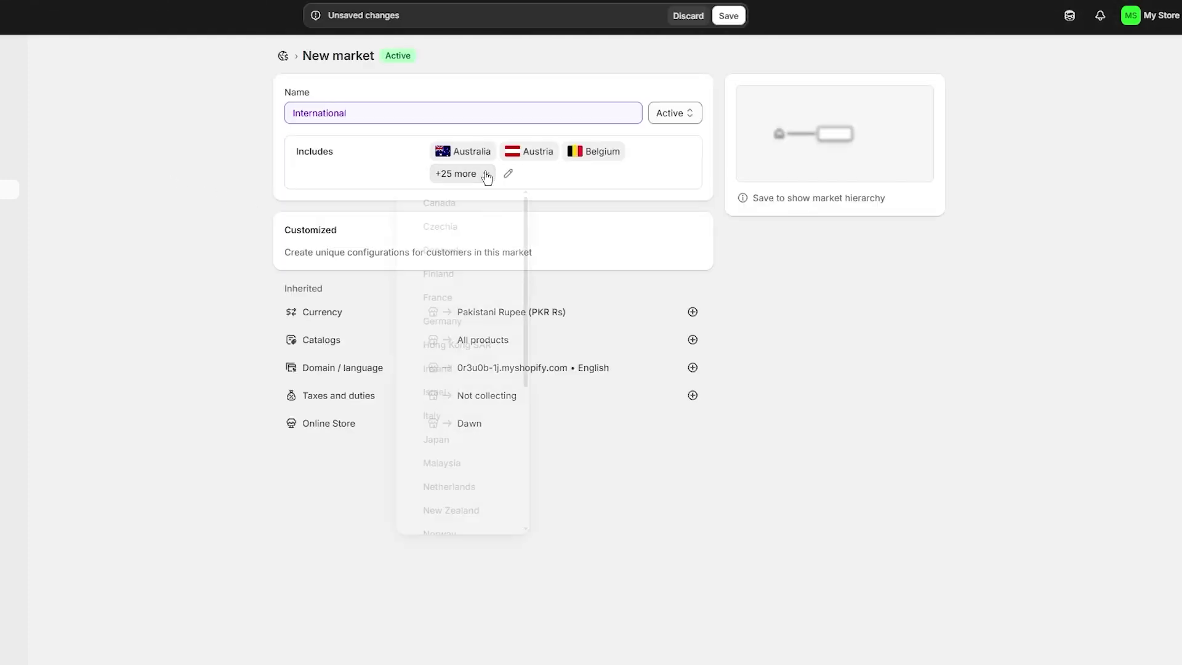
{"action": "scroll", "coordinate": [465, 291], "scroll_direction": "down", "scroll_amount": 4}
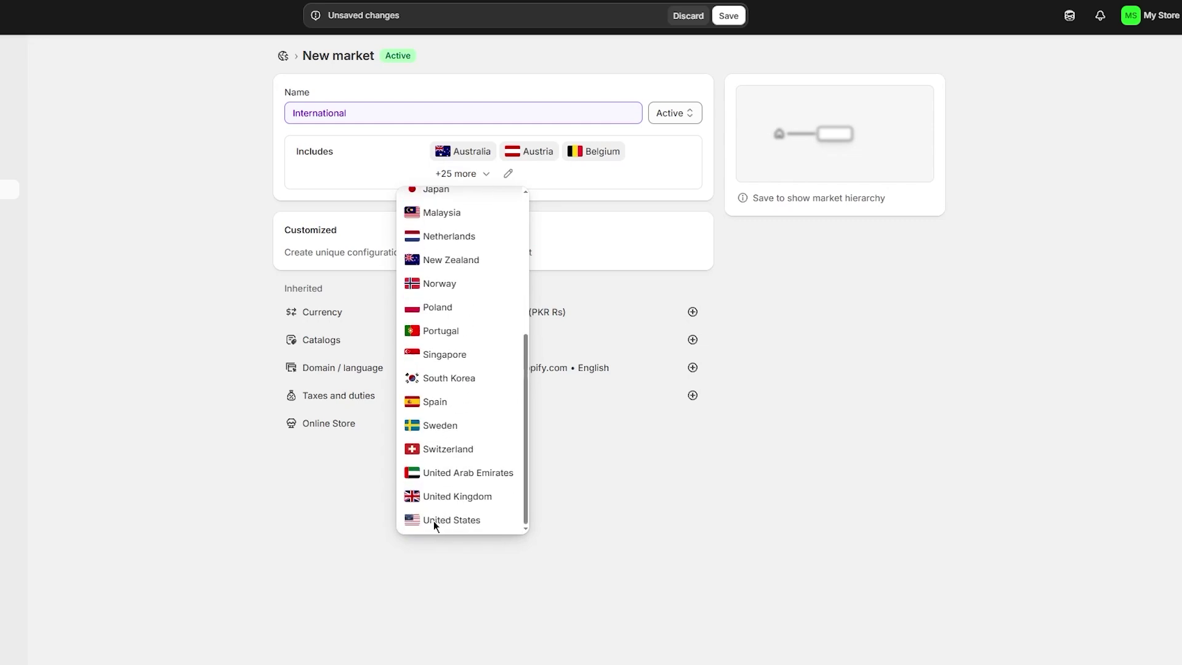
{"action": "left_click", "coordinate": [731, 495]}
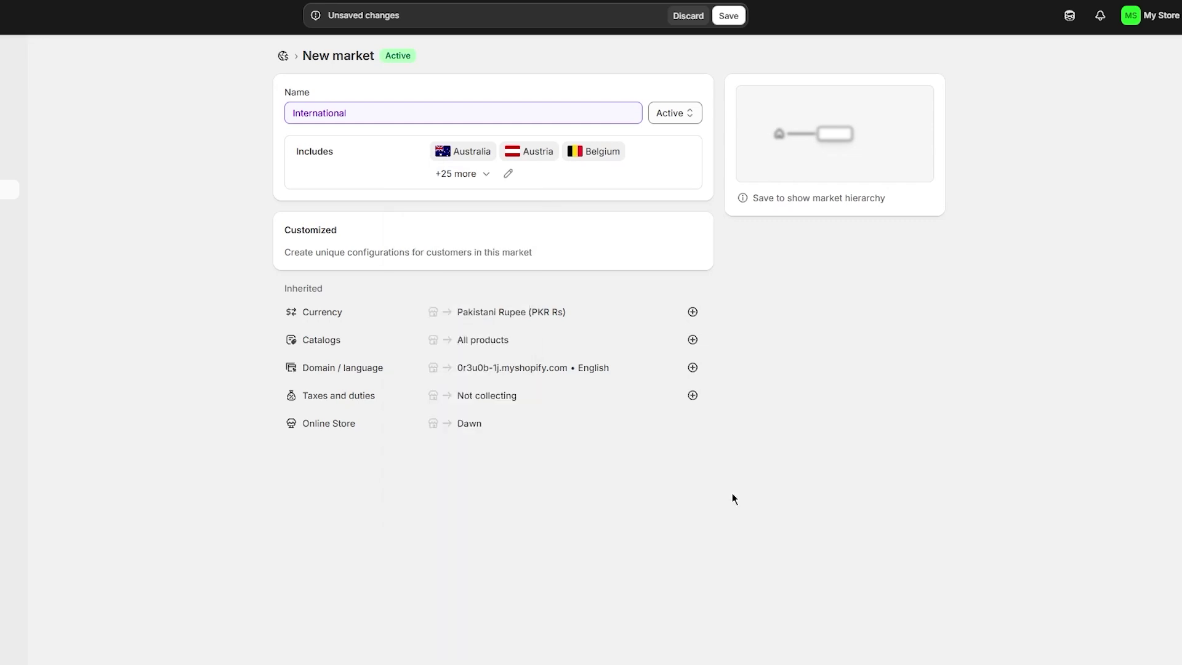
{"action": "left_click", "coordinate": [729, 24]}
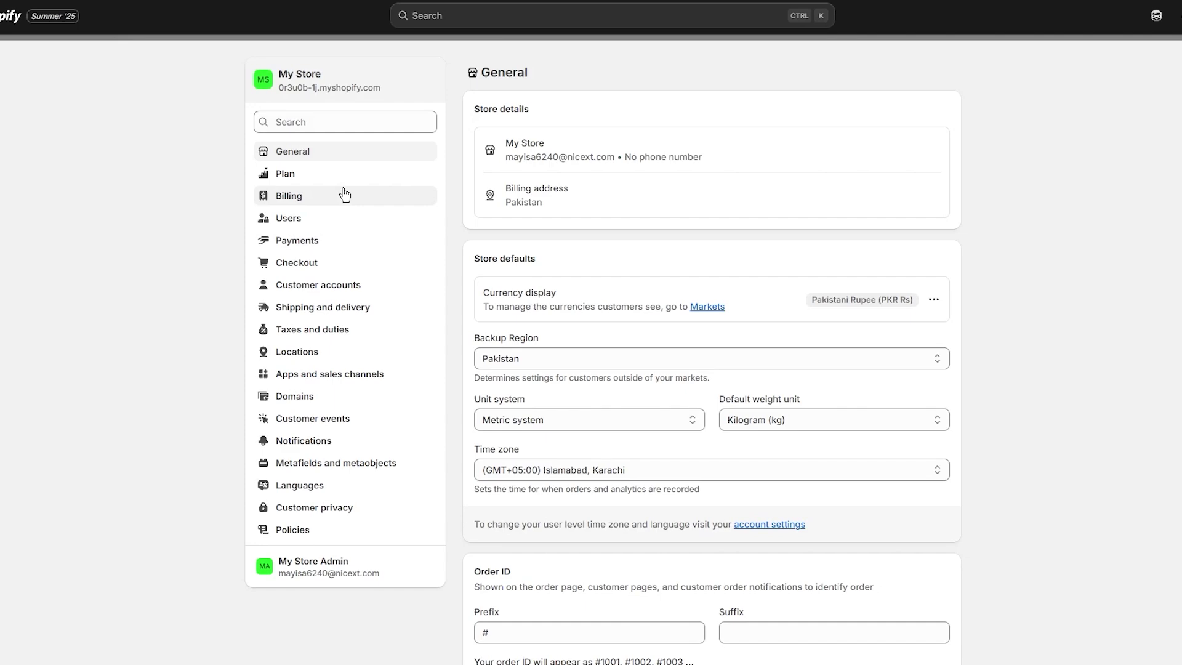
- Change the billing address's Country/region to United States
{"action": "left_click", "coordinate": [933, 197]}
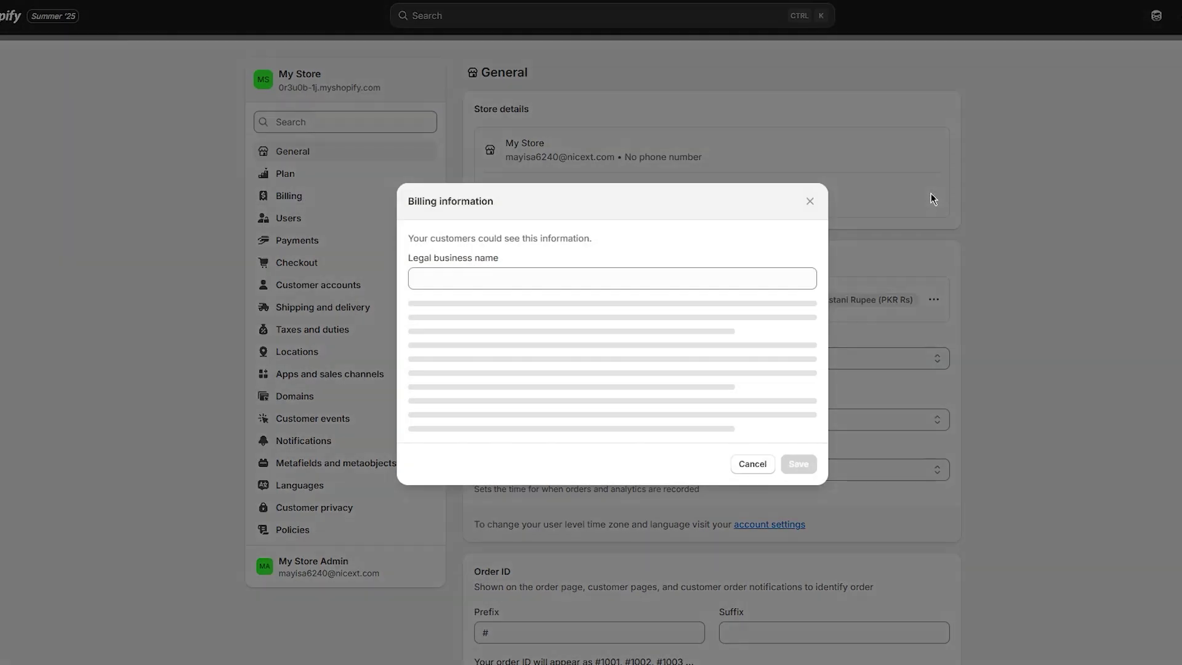
{"action": "left_click", "coordinate": [589, 296]}
{"action": "scroll", "coordinate": [581, 364], "scroll_direction": "down", "scroll_amount": 20}
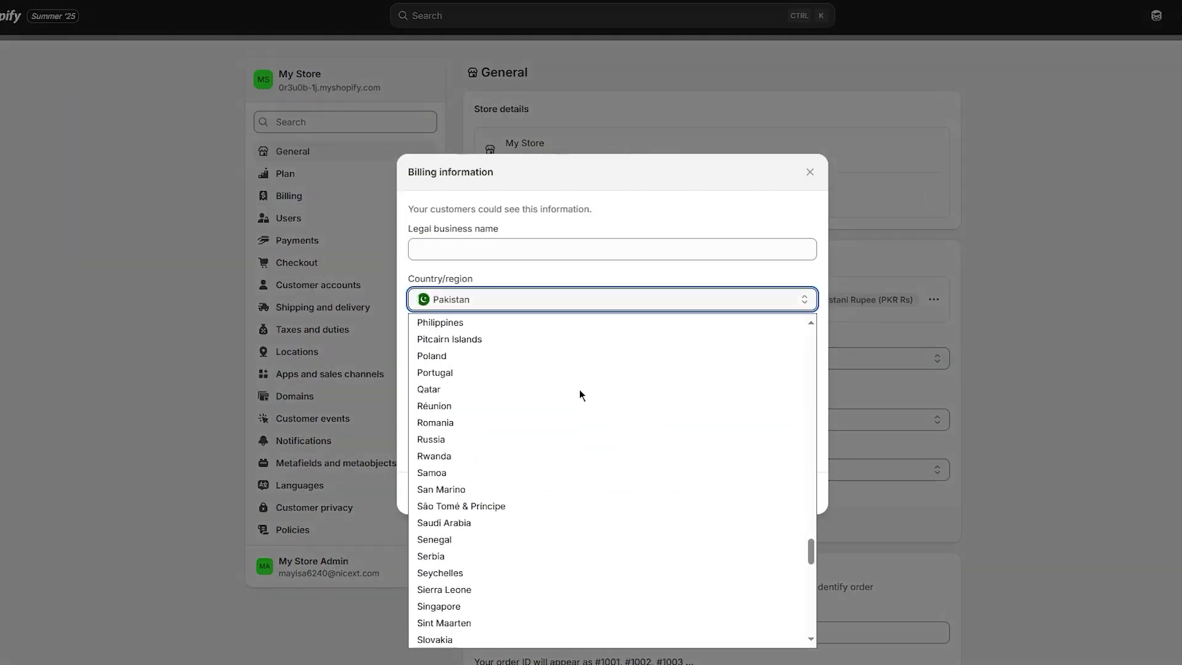
{"action": "scroll", "coordinate": [604, 485], "scroll_direction": "up", "scroll_amount": 10}
{"action": "scroll", "coordinate": [599, 481], "scroll_direction": "down", "scroll_amount": 8}
{"action": "scroll", "coordinate": [597, 482], "scroll_direction": "down", "scroll_amount": 3}
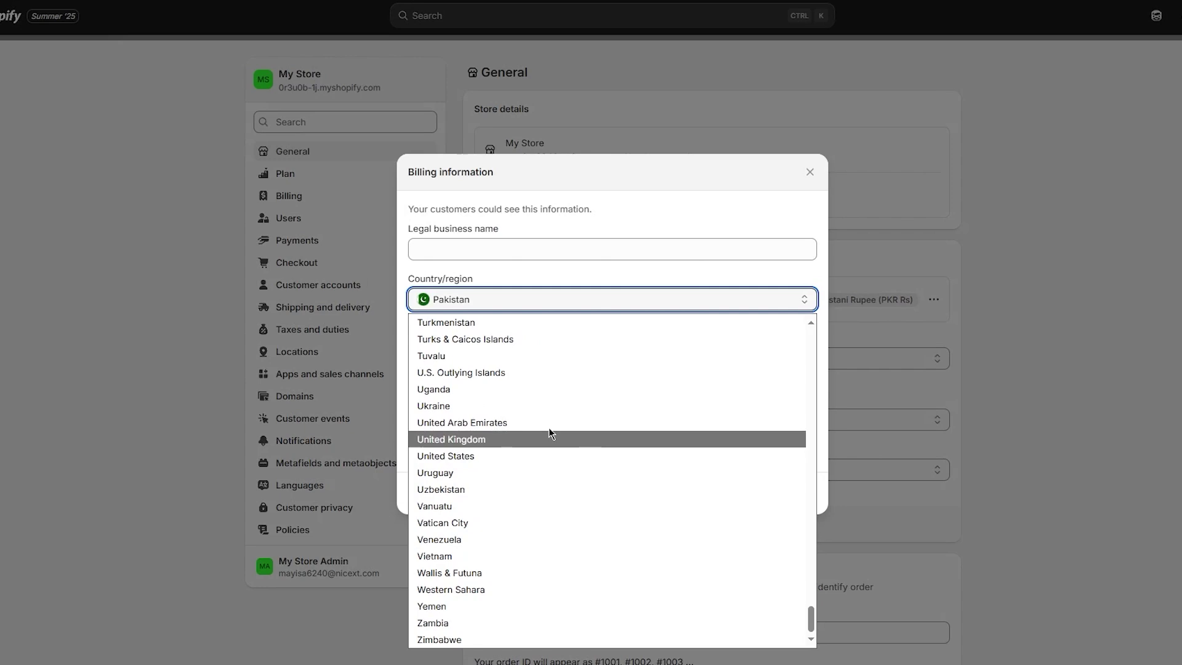
{"action": "left_click", "coordinate": [482, 456]}
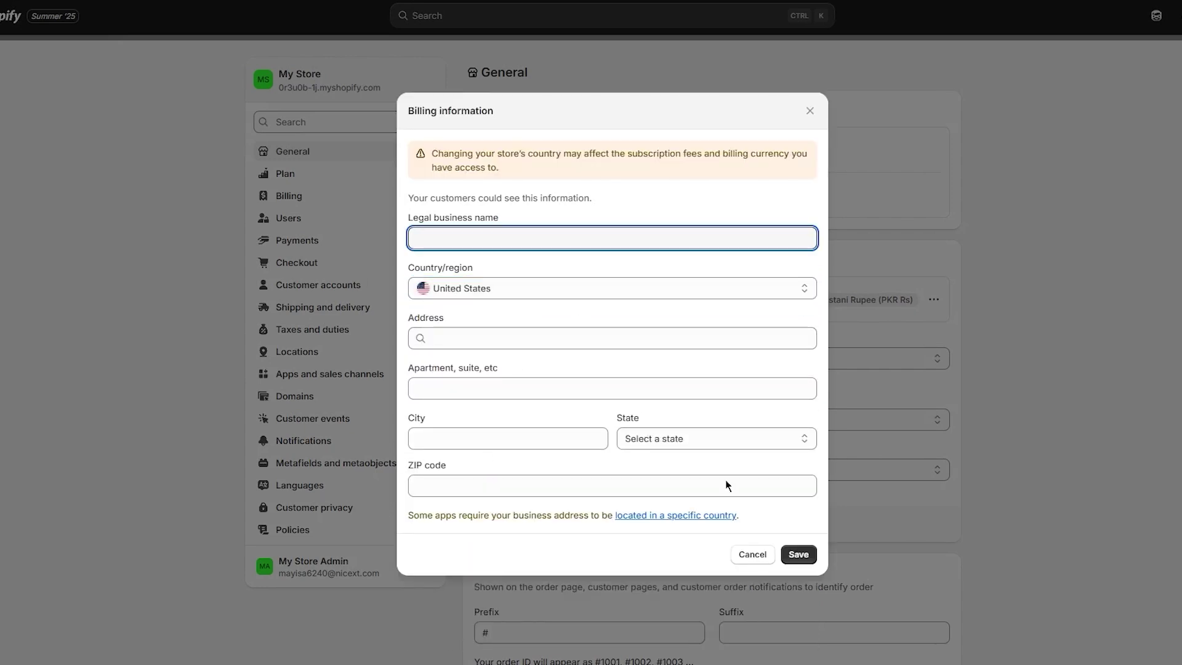
{"action": "left_click", "coordinate": [798, 554]}
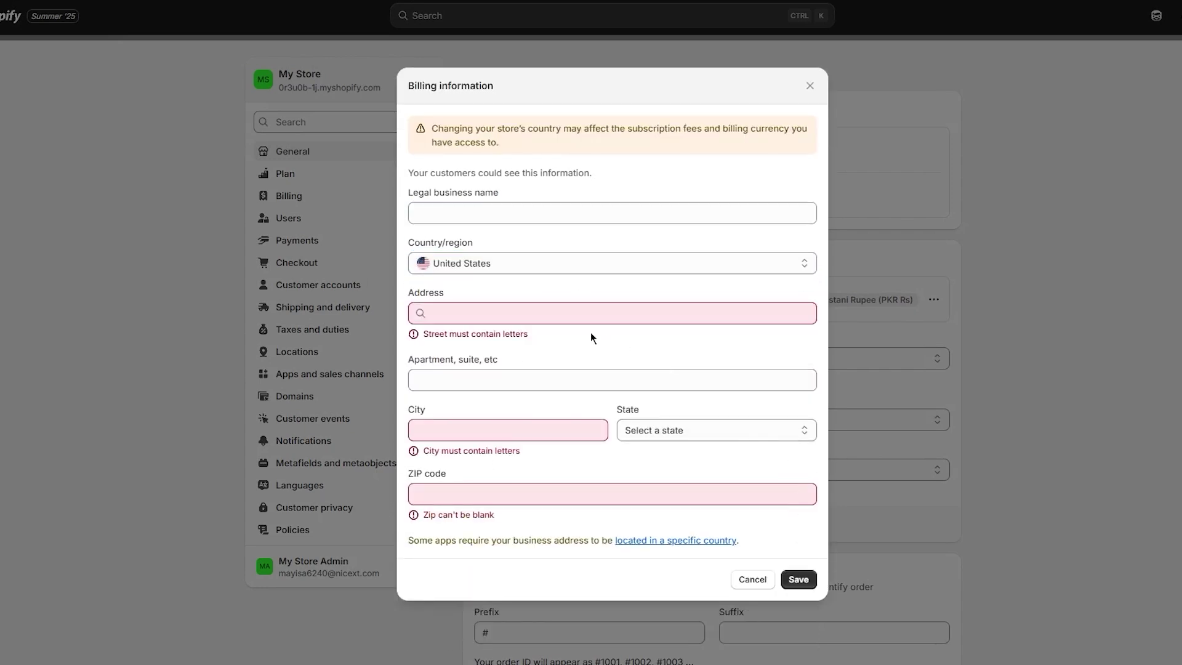
- Fill in the street address from a suggested US address and save the billing information
{"action": "left_click", "coordinate": [573, 312]}
{"action": "type", "text": "jhghjg"}
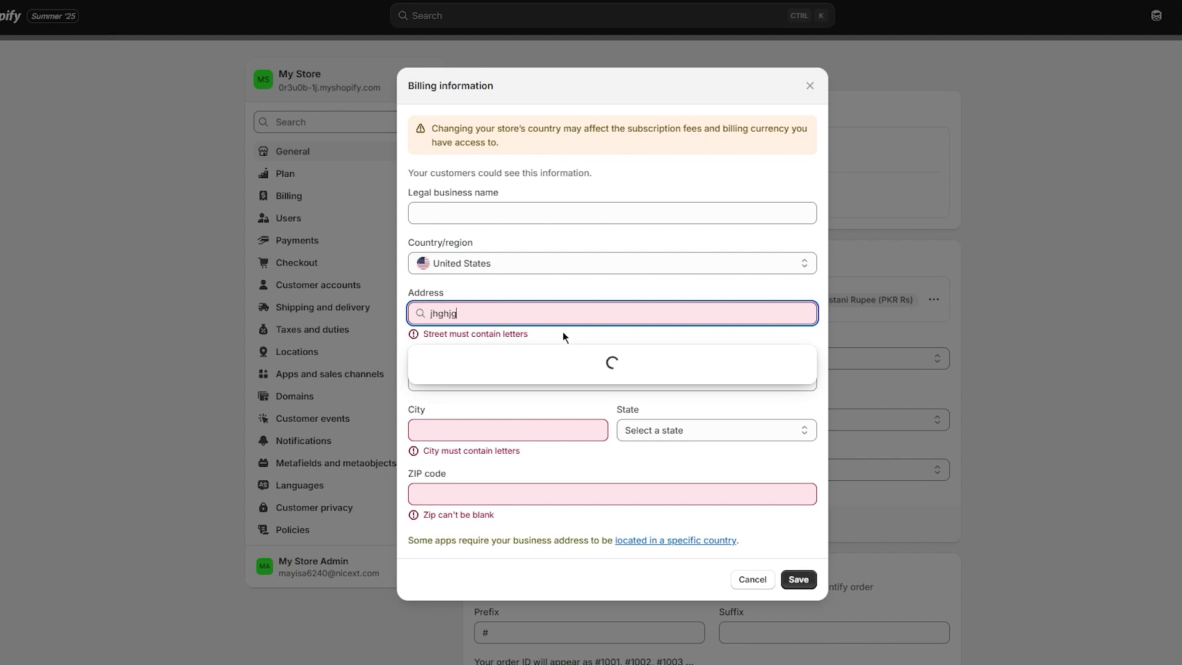
{"action": "key", "text": "BackSpace"}
{"action": "key", "text": "BackSpace"}
{"action": "key", "text": "BackSpace"}
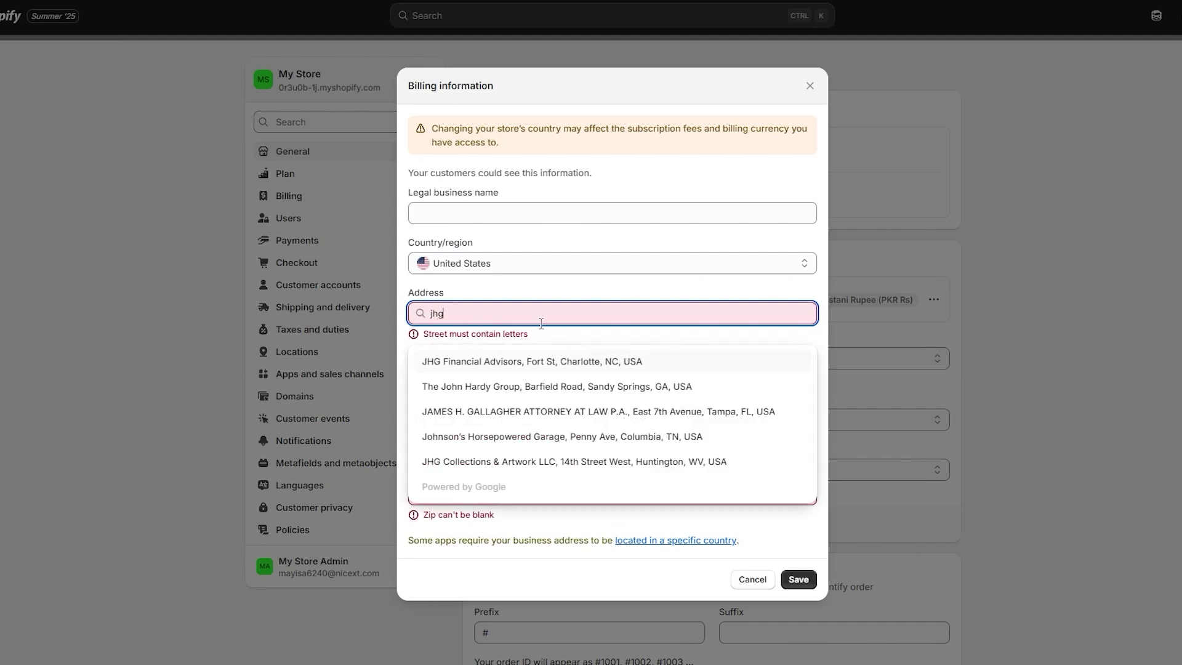
{"action": "left_click", "coordinate": [797, 578]}
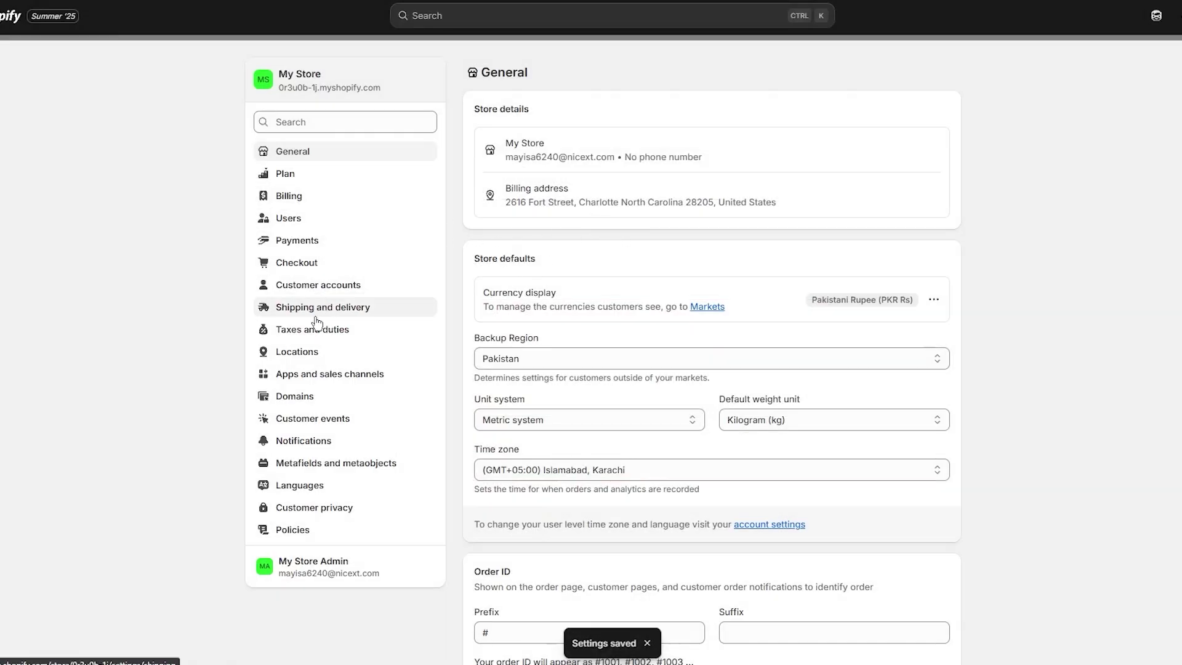
- Reopen Payments settings and confirm PayPal under Supported payment methods, with Shopify Payments offered
{"action": "left_click", "coordinate": [312, 239]}
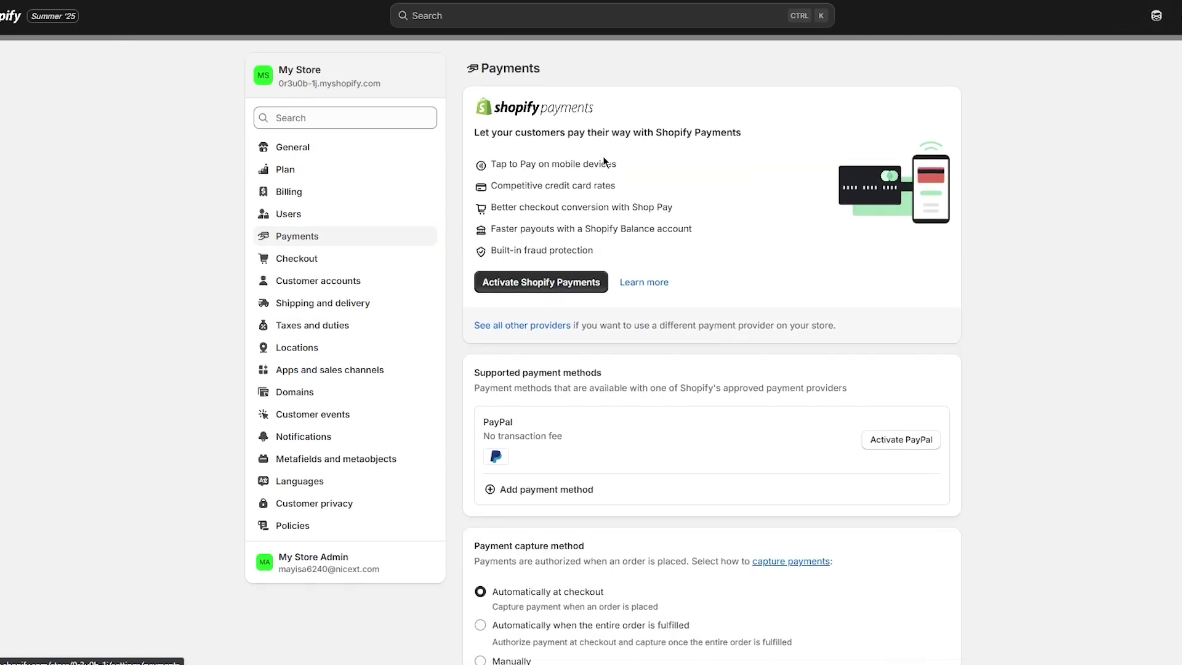
{"action": "scroll", "coordinate": [676, 298], "scroll_direction": "down", "scroll_amount": 2}
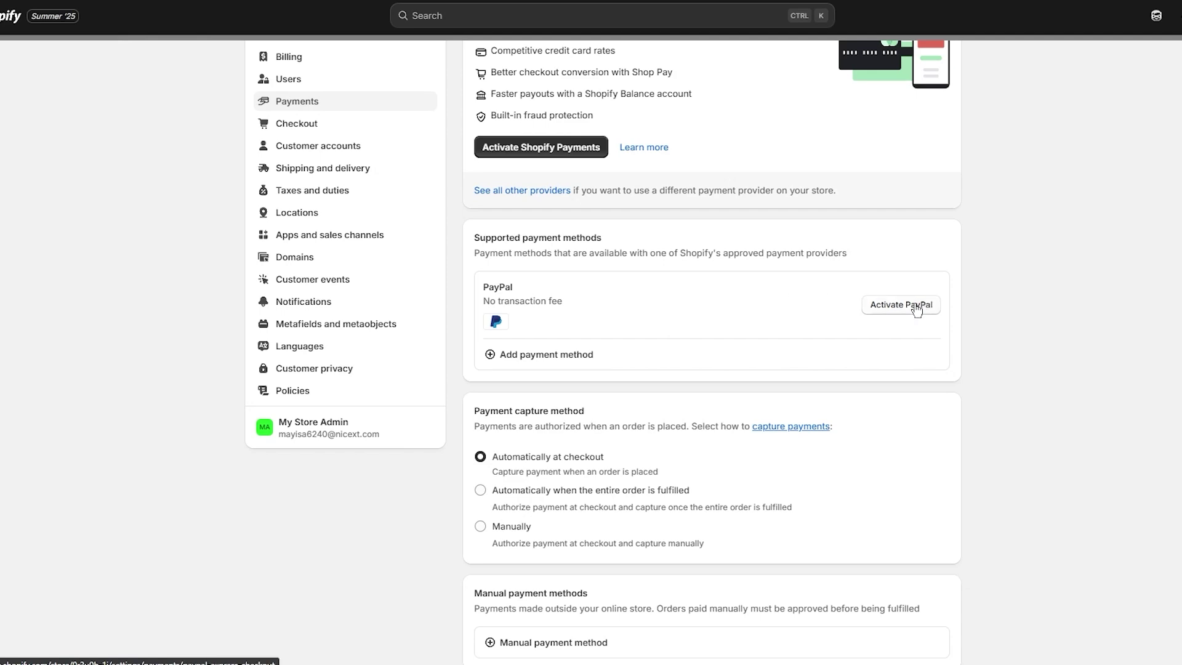
{"action": "scroll", "coordinate": [611, 309], "scroll_direction": "up", "scroll_amount": 2}
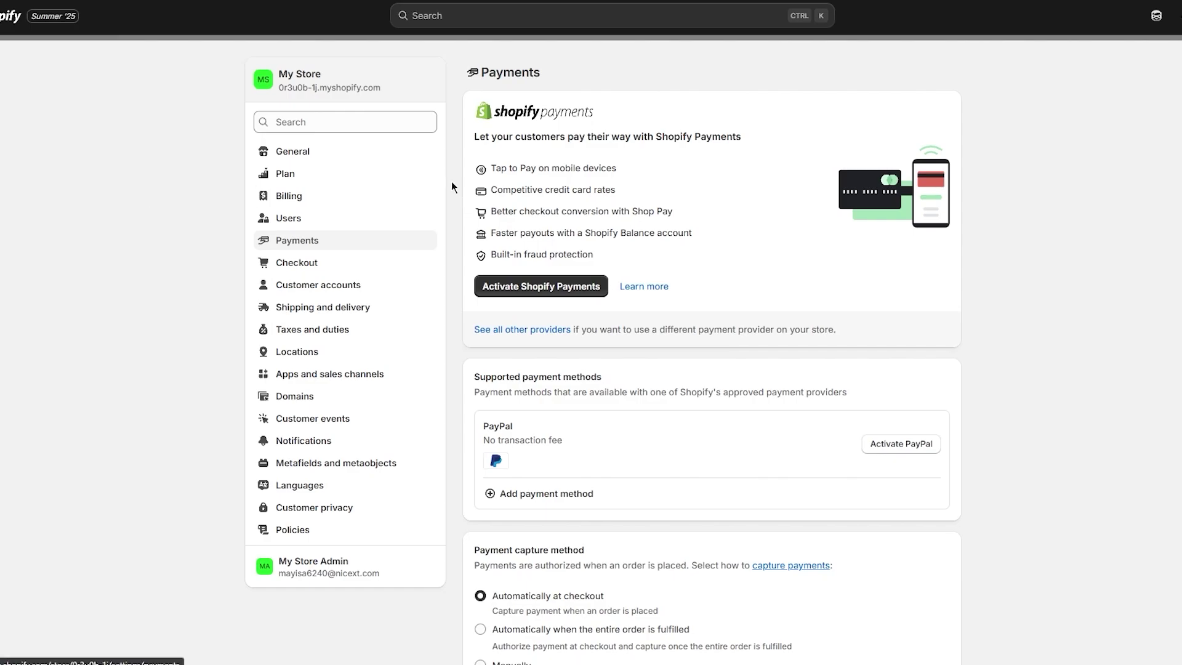
- Exit Settings back to the Home page showing the Set up Shopify Payments card
{"action": "left_click", "coordinate": [263, 79]}
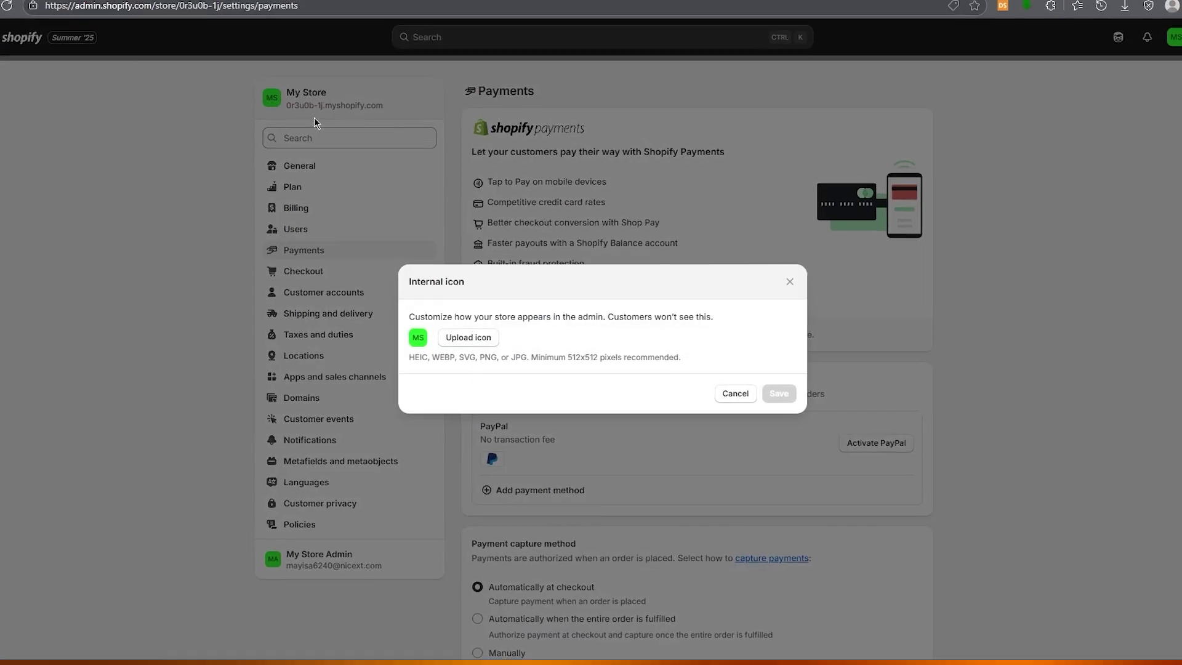
{"action": "left_click", "coordinate": [314, 121]}
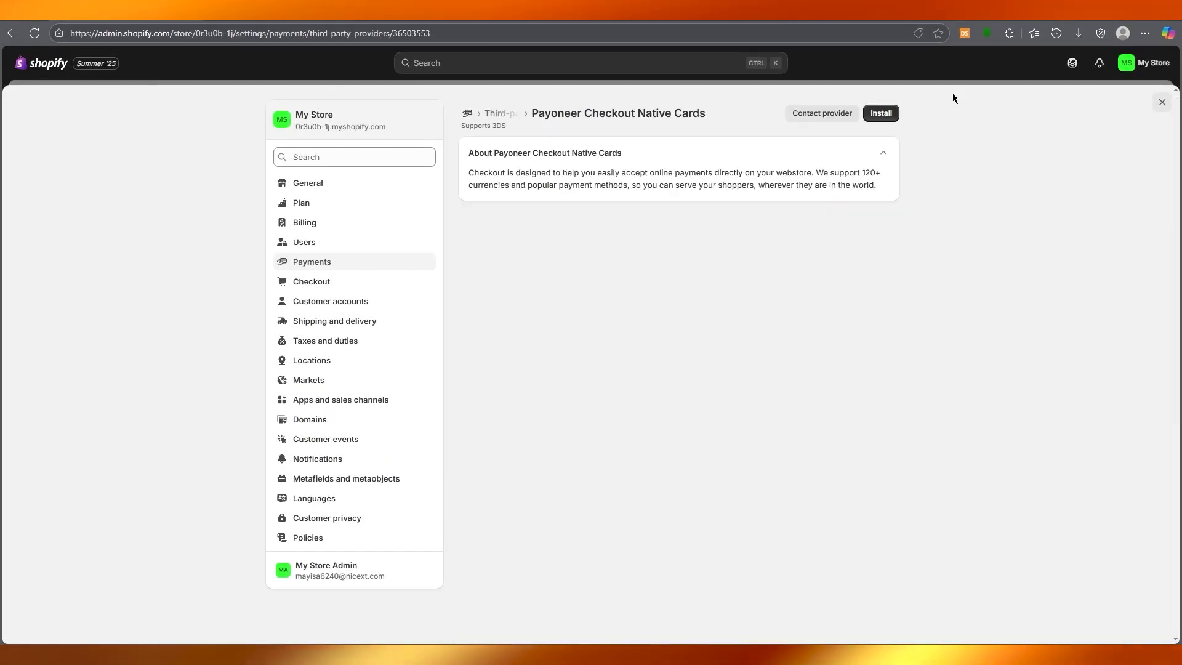
{"action": "left_click", "coordinate": [1165, 106]}
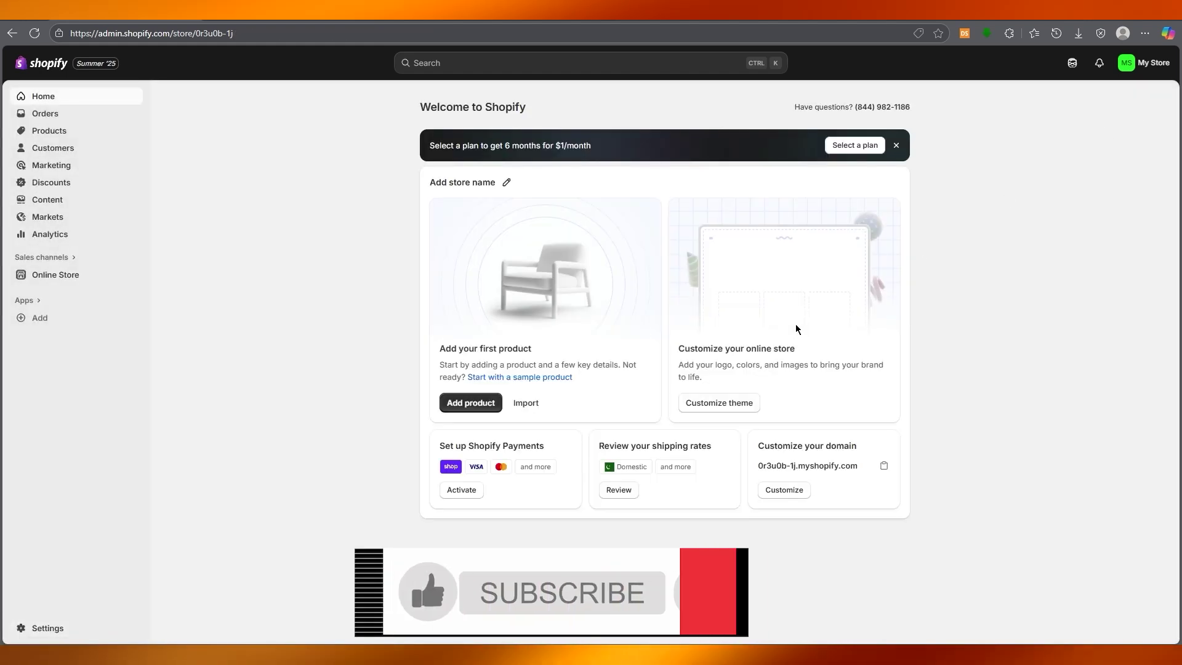